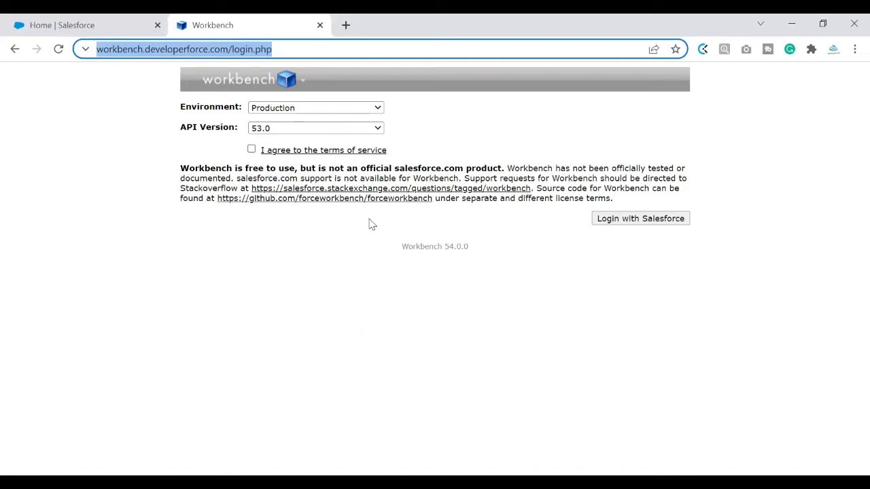
# Step: Set the Workbench login environment to Production and the API version to 52.0
pyautogui.click(289, 49)
pyautogui.moveTo(240, 112)
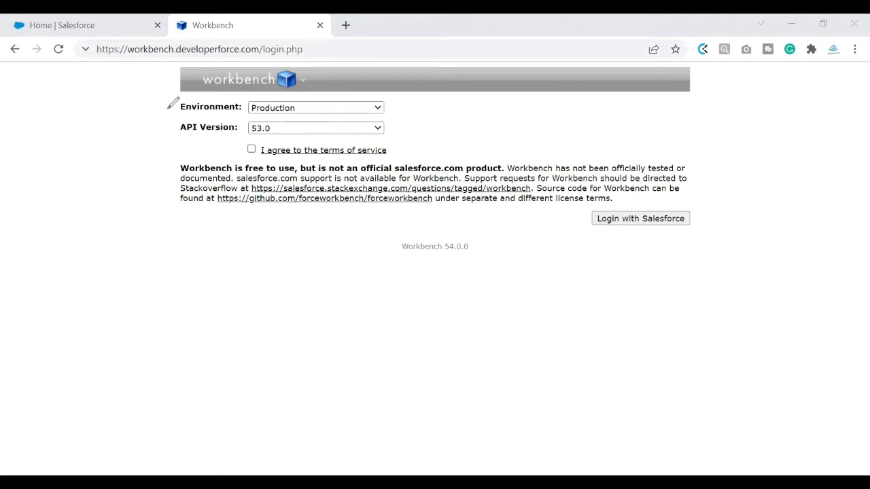
pyautogui.moveTo(164, 103); pyautogui.dragTo(185, 95)
pyautogui.click(373, 112)
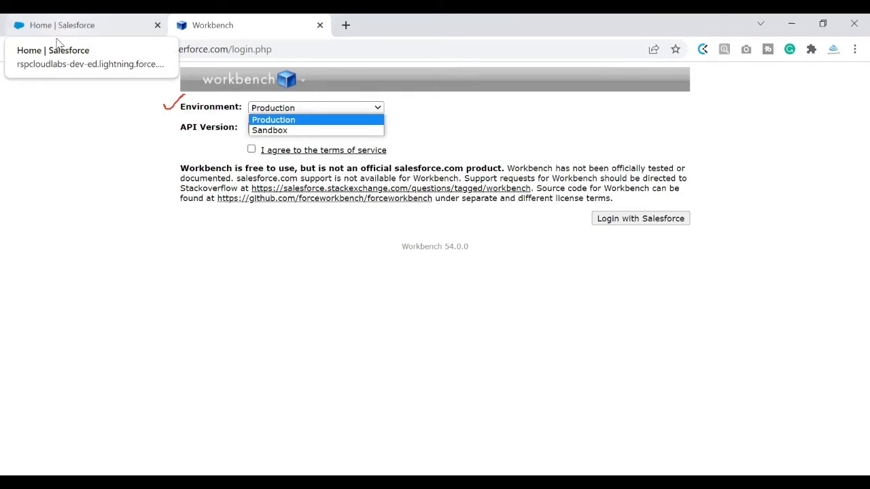
pyautogui.click(292, 122)
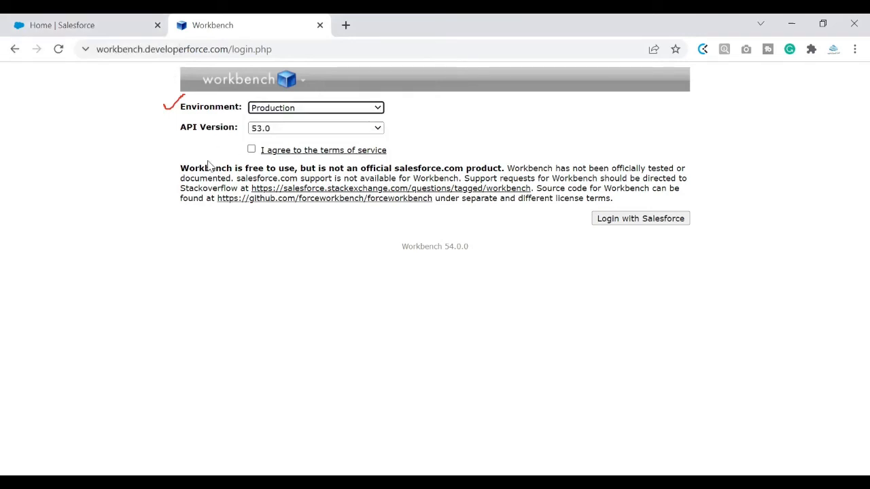
pyautogui.moveTo(192, 129)
pyautogui.mouseDown()
pyautogui.moveTo(238, 129)
pyautogui.moveTo(190, 129)
pyautogui.mouseUp()
pyautogui.click(178, 136)
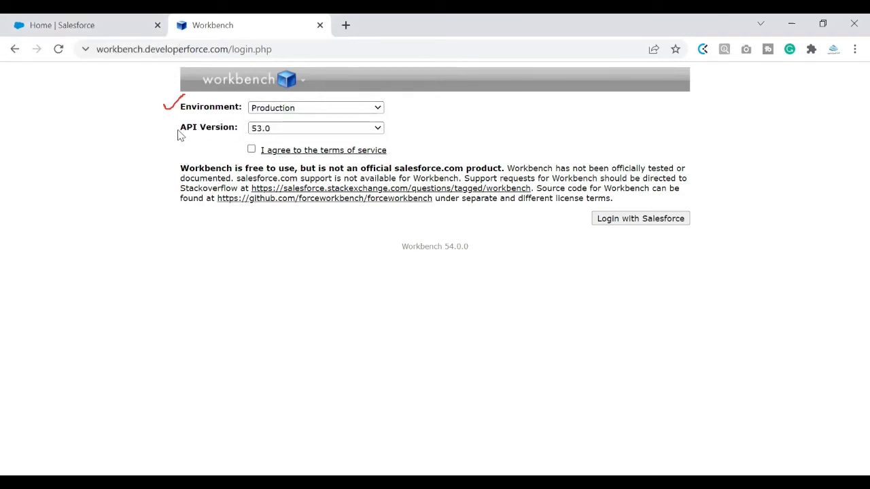
pyautogui.click(306, 131)
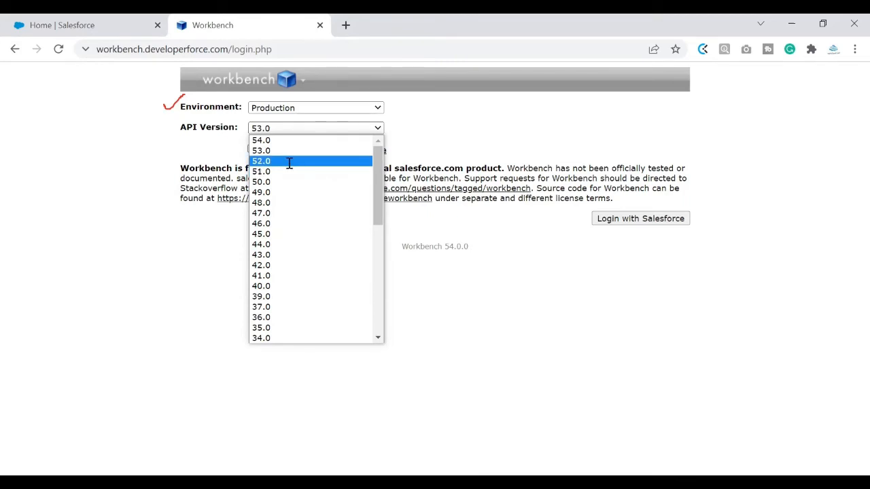
pyautogui.click(289, 164)
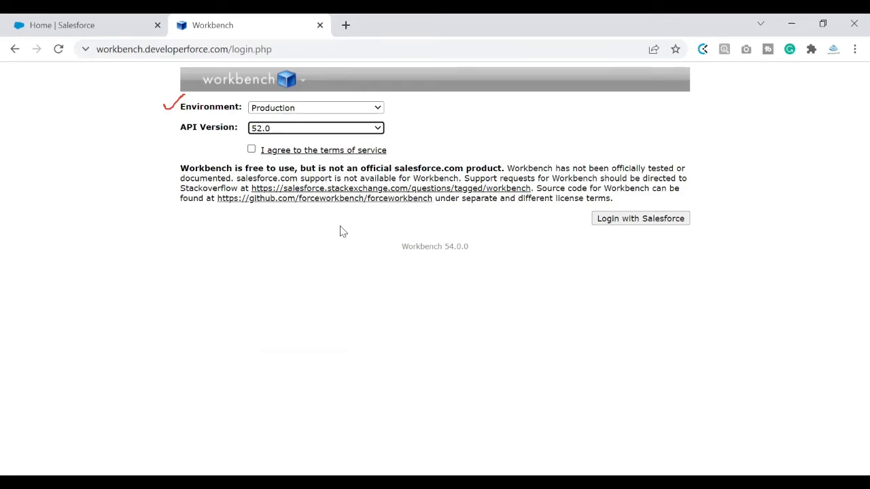
pyautogui.click(333, 130)
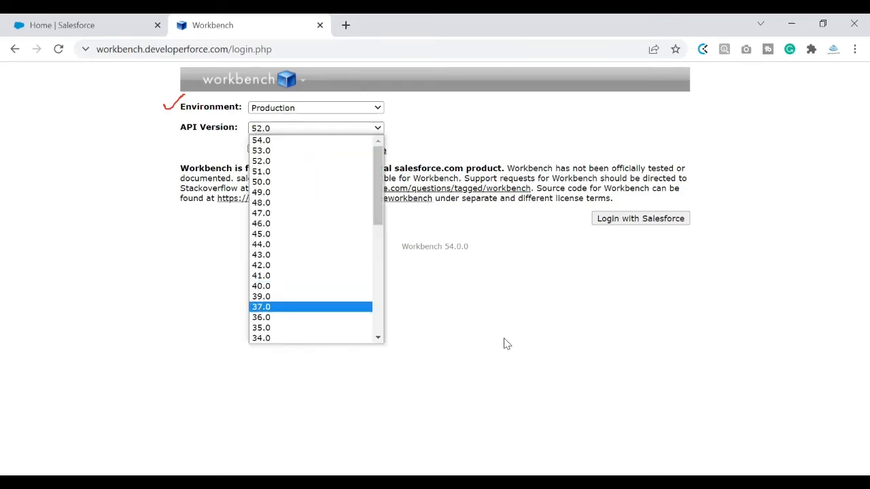
# Step: Agree to the terms of service and log in to Workbench with Salesforce
pyautogui.click(252, 150)
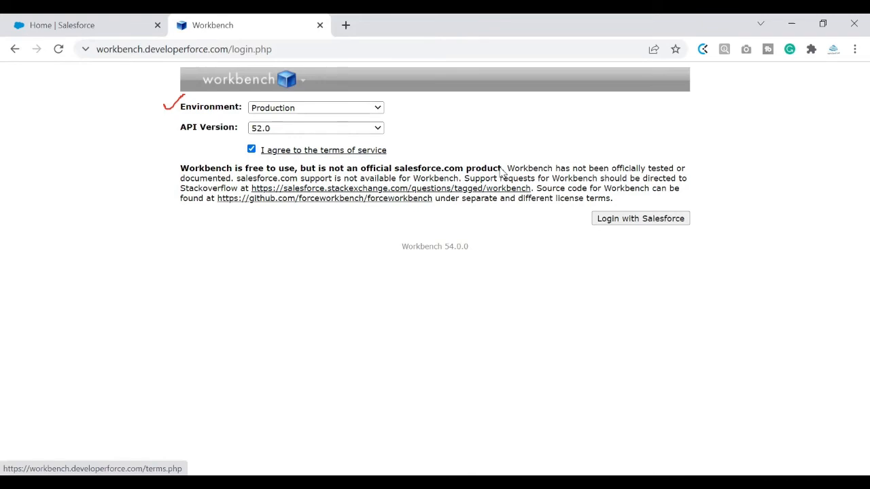
pyautogui.click(612, 223)
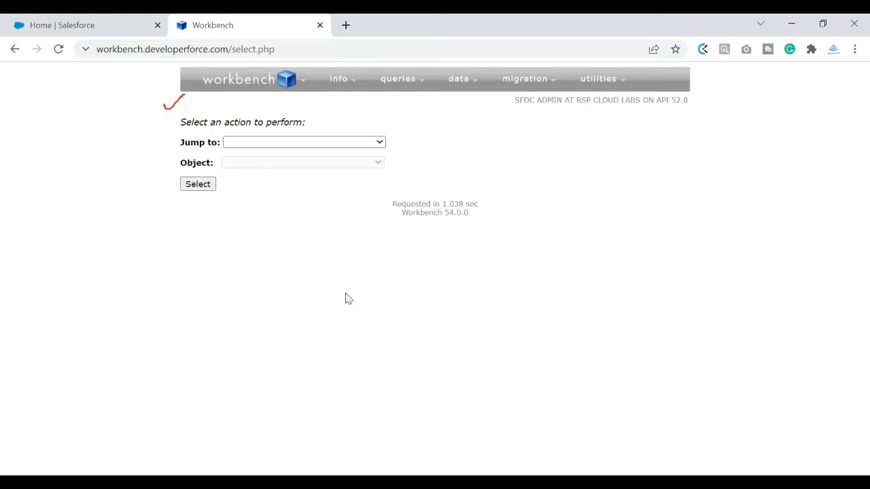
pyautogui.moveTo(546, 107)
pyautogui.click(142, 25)
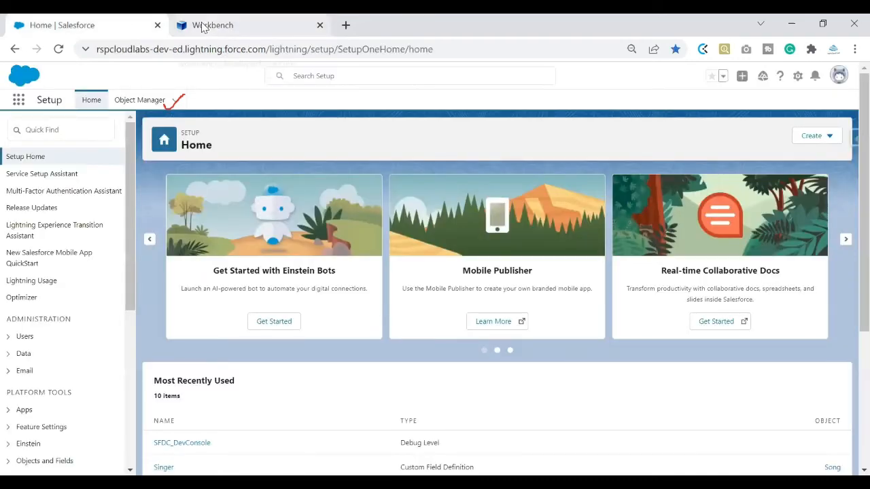
pyautogui.click(202, 30)
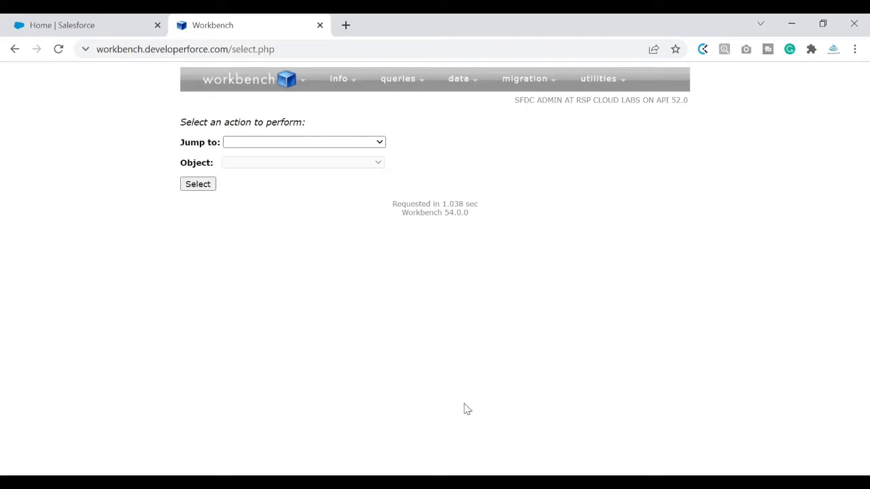
# Step: Open the metadata Retrieve page and review its instructions for the unpackaged manifest file
pyautogui.moveTo(533, 84)
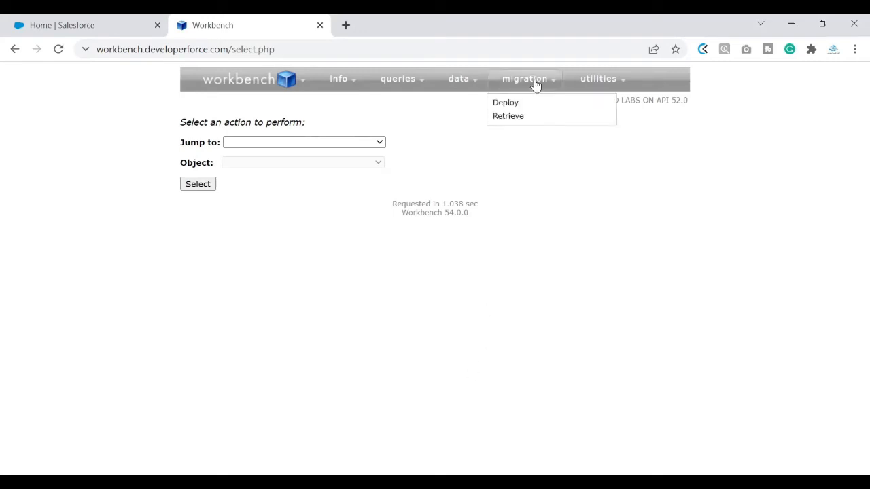
pyautogui.click(514, 120)
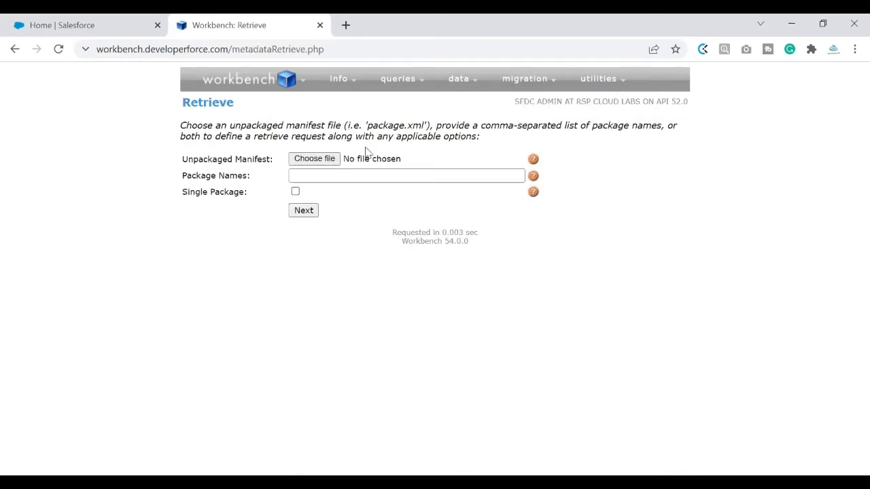
pyautogui.doubleClick(200, 101)
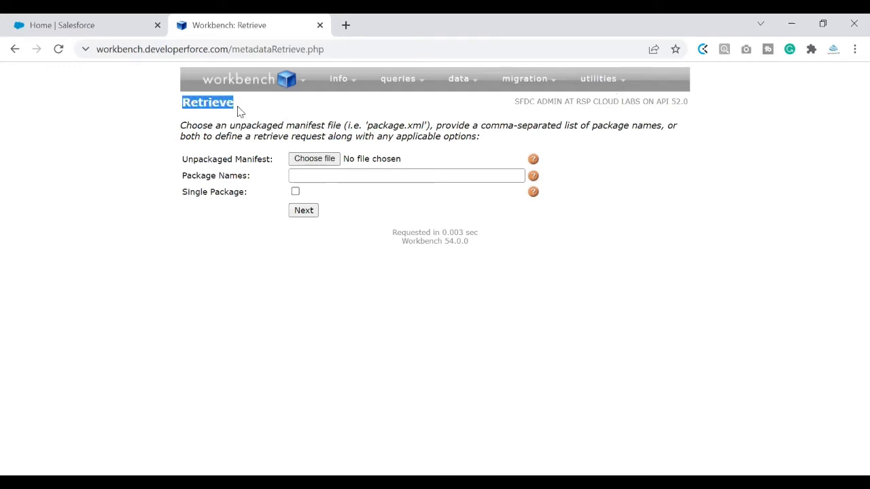
pyautogui.click(153, 161)
pyautogui.moveTo(267, 85)
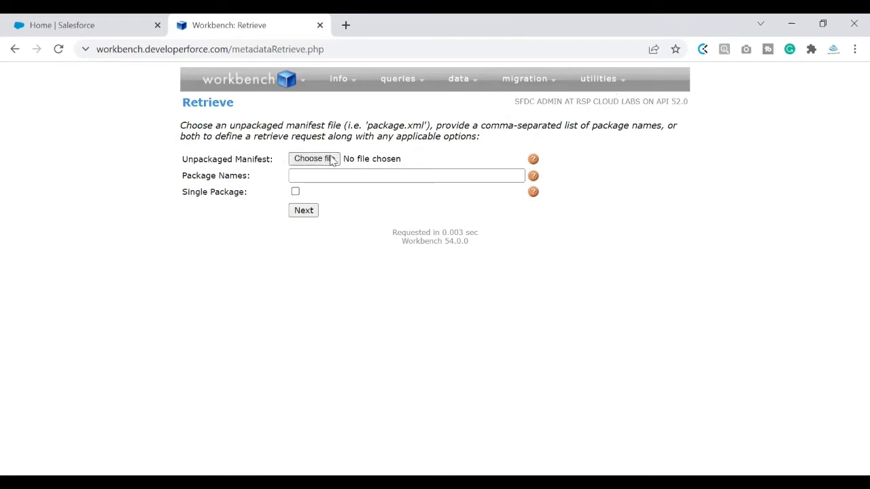
pyautogui.moveTo(183, 158); pyautogui.dragTo(269, 159)
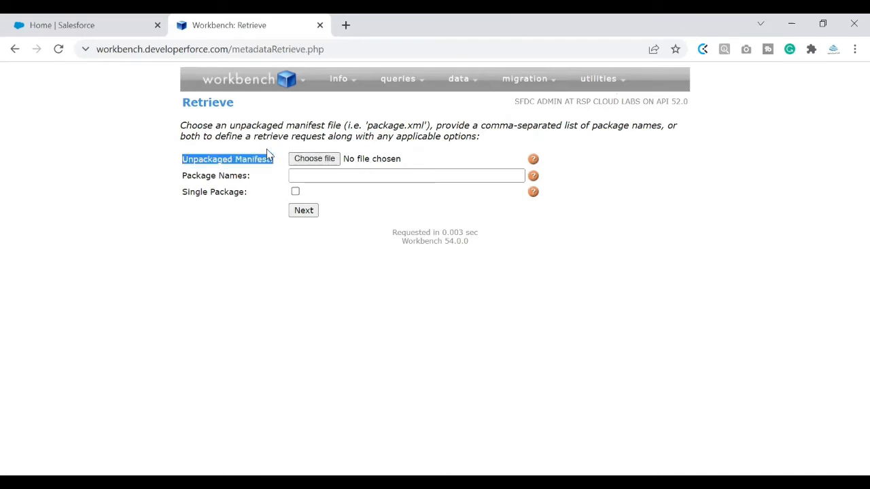
pyautogui.moveTo(366, 125); pyautogui.dragTo(426, 122)
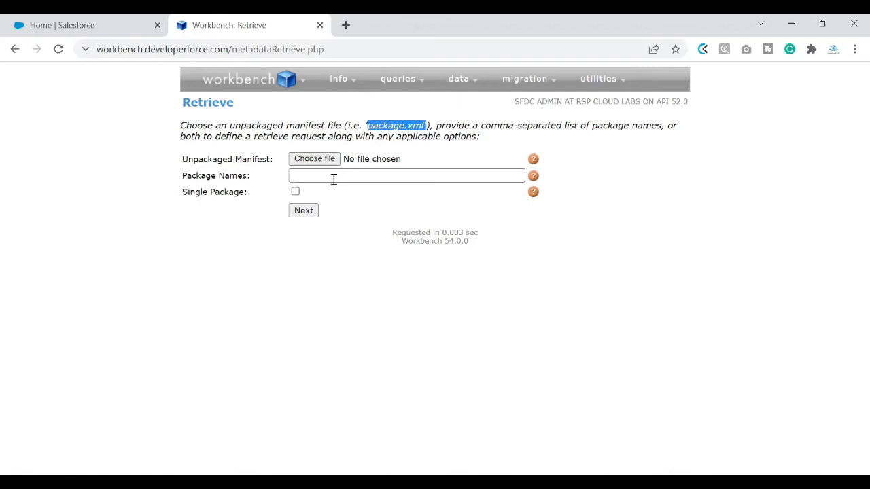
pyautogui.click(366, 265)
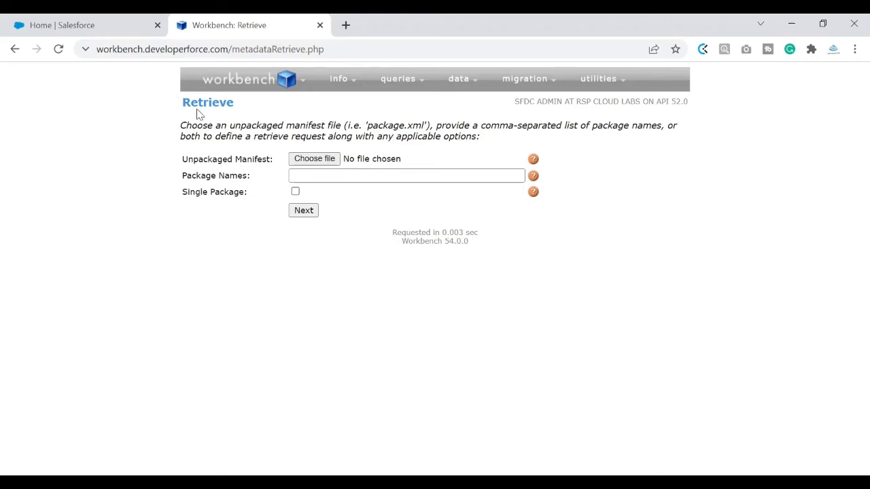
# Step: Search the web in a new tab for "salesforce metadata package.xml" and open the Sample package.xml Manifest Files page
pyautogui.click(345, 26)
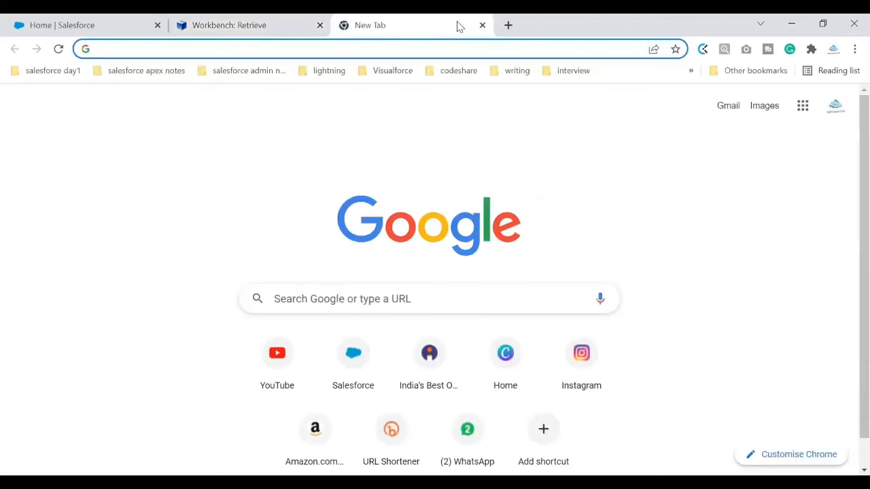
pyautogui.write('sa')
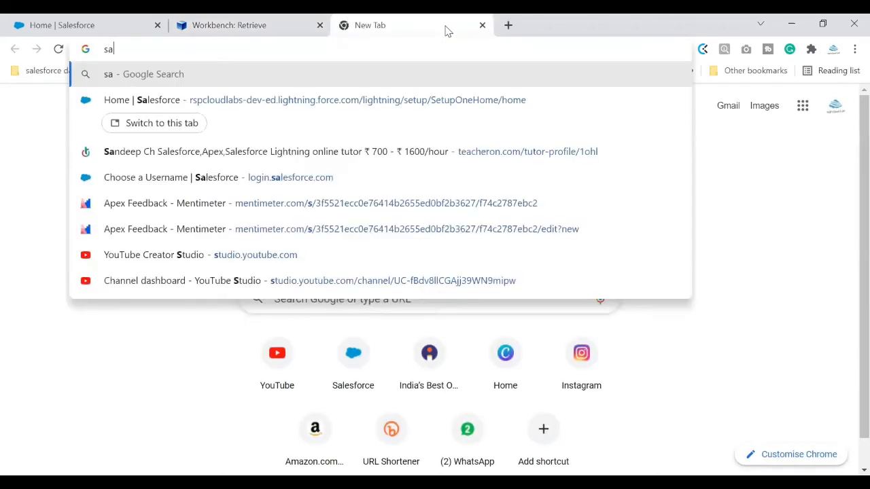
pyautogui.write('lesforce metadata package.xml')
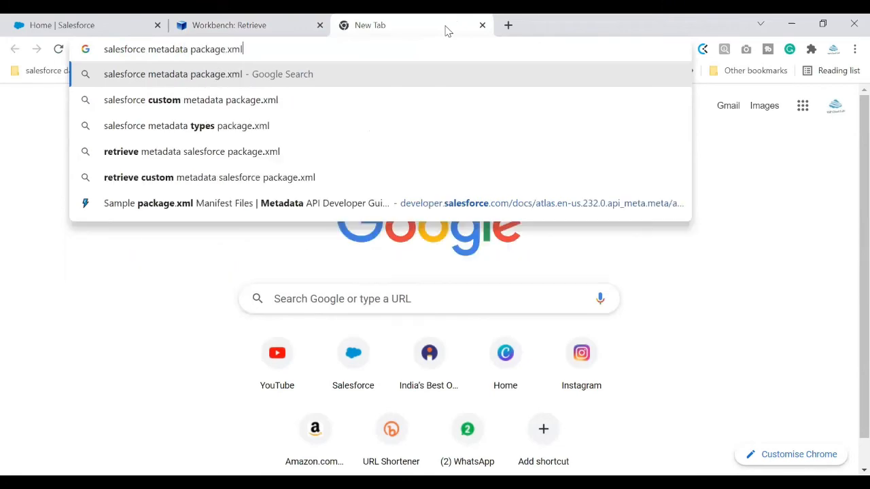
pyautogui.press('Return')
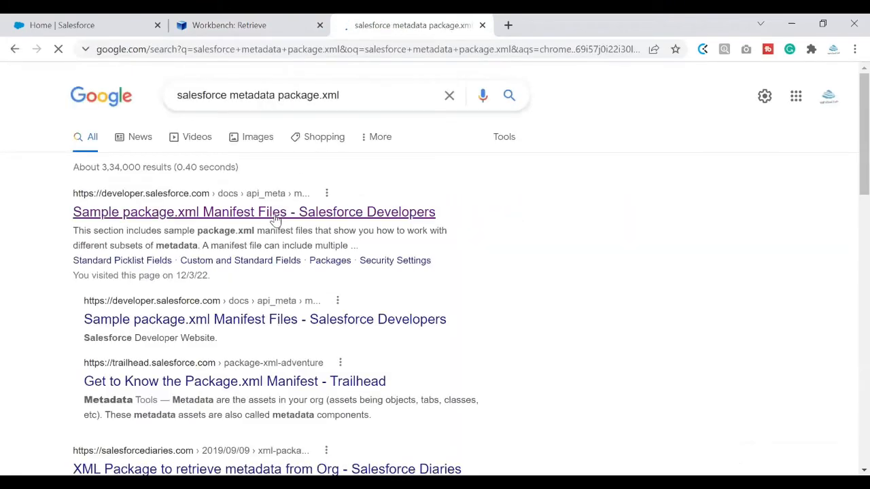
pyautogui.click(259, 212)
# Step: Copy the Standard Objects sample manifest for Account and paste it into the empty Notepad document
pyautogui.scroll(-3, 850, 136)
pyautogui.scroll(-6, 850, 139)
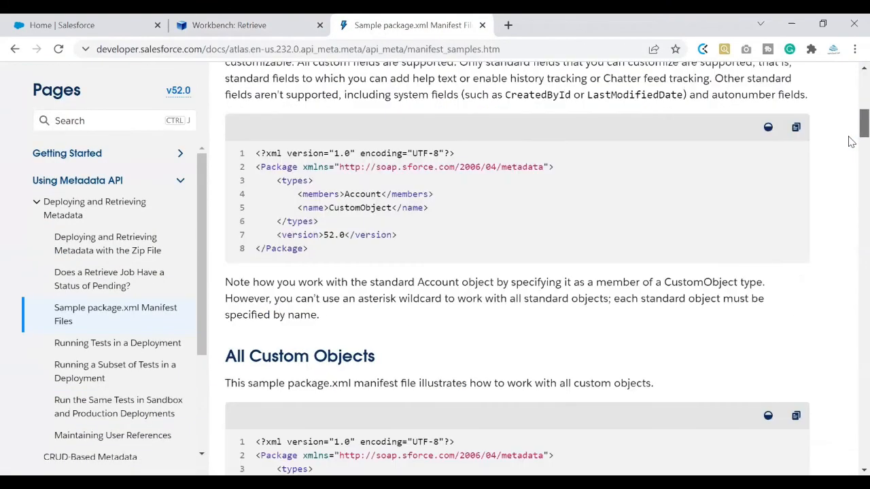
pyautogui.scroll(1, 655, 149)
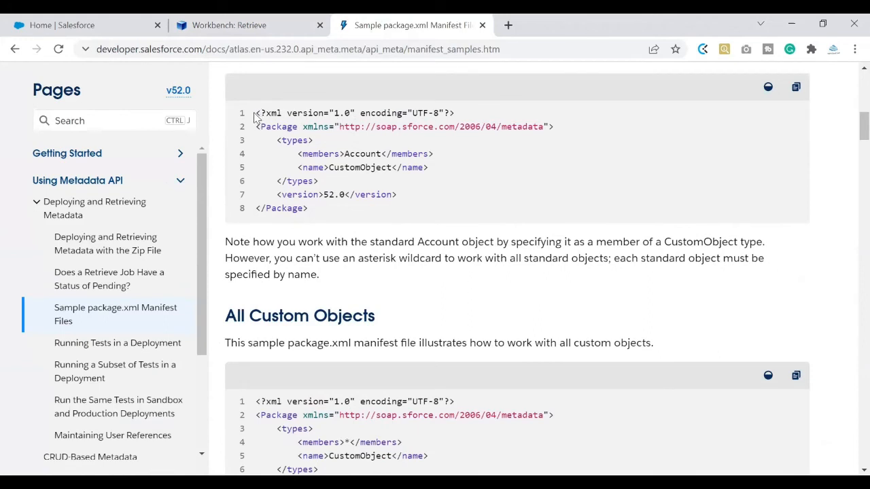
pyautogui.moveTo(256, 113); pyautogui.dragTo(309, 209)
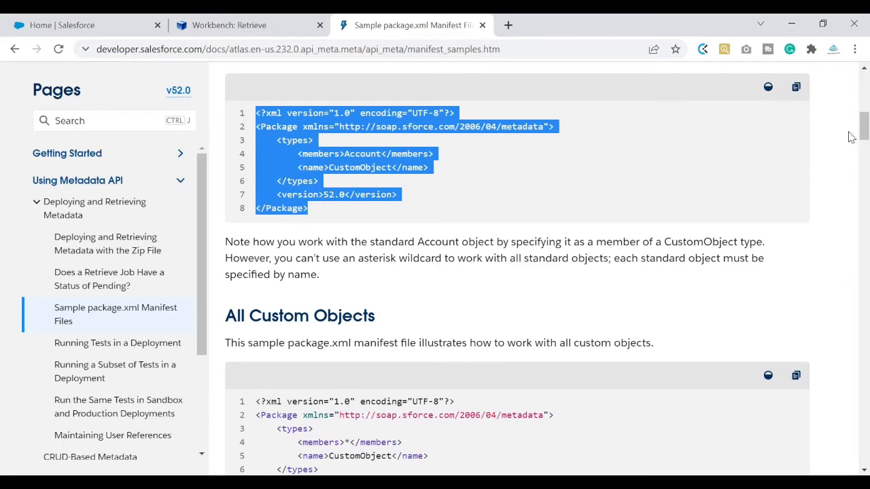
pyautogui.scroll(5, 851, 136)
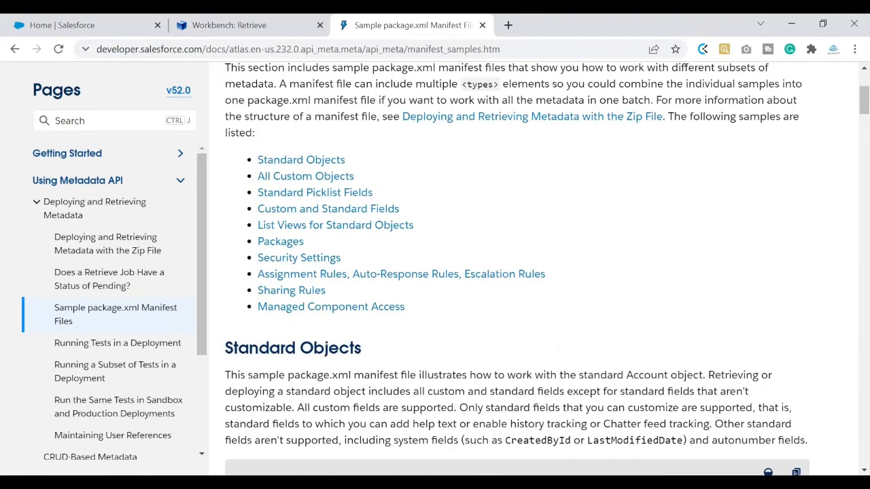
pyautogui.scroll(-4, 855, 91)
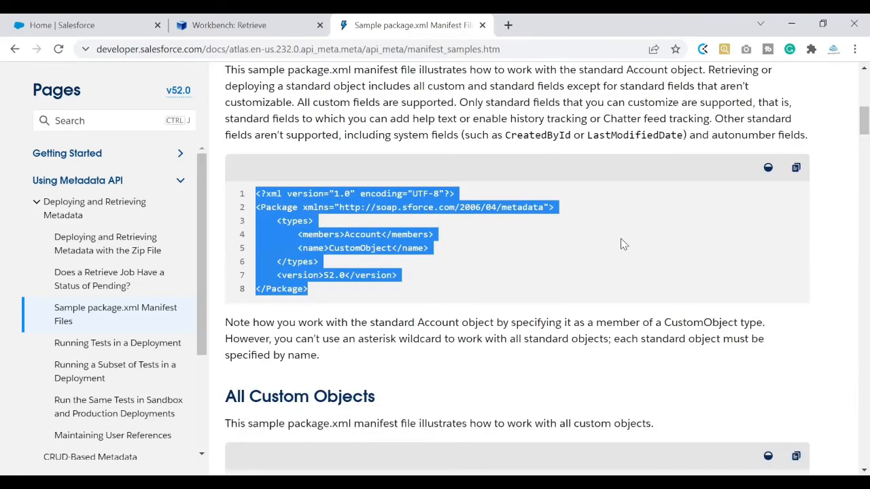
pyautogui.click(632, 214)
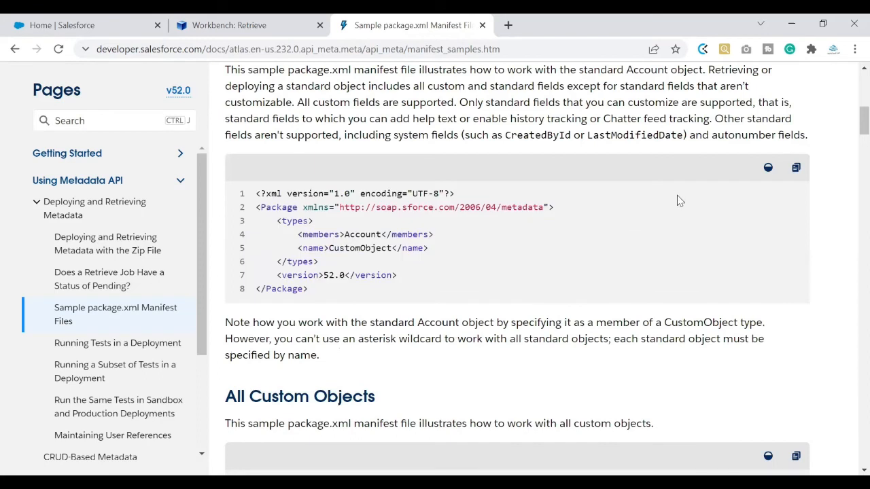
pyautogui.click(795, 169)
pyautogui.hotkey('alt', 'Tab')
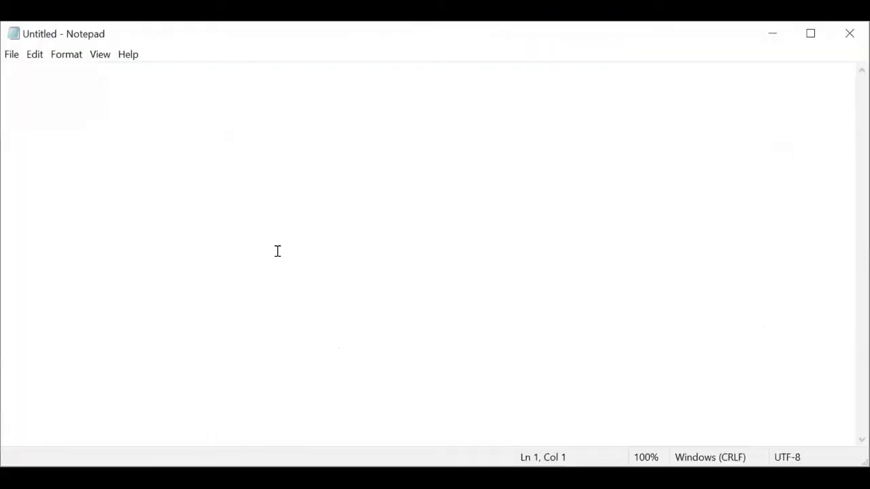
pyautogui.hotkey('ctrl', 'v')
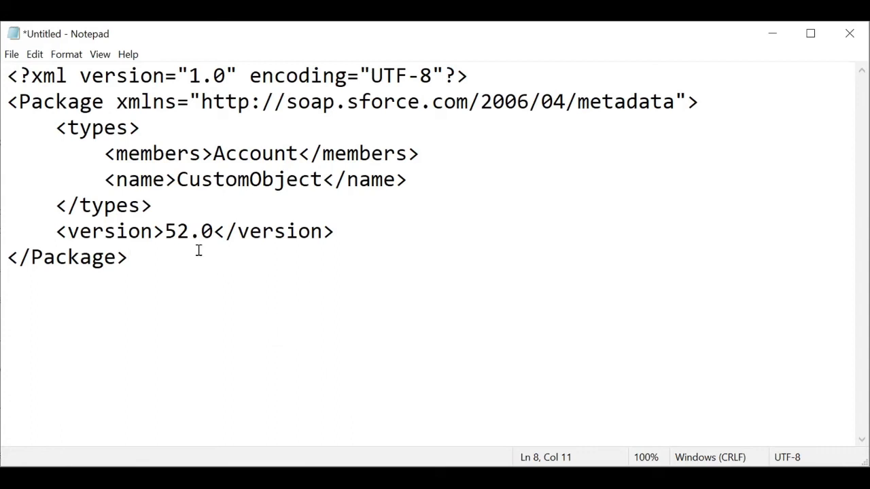
# Step: Examine the pasted manifest's overall structure and its types block with the member and name elements
pyautogui.moveTo(8, 72); pyautogui.dragTo(135, 251)
pyautogui.click(135, 251)
pyautogui.moveTo(54, 127); pyautogui.dragTo(159, 205)
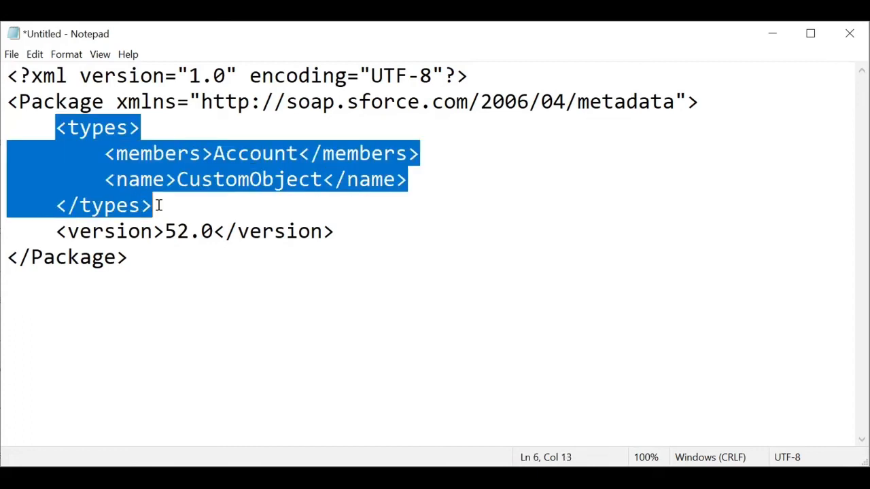
pyautogui.click(95, 147)
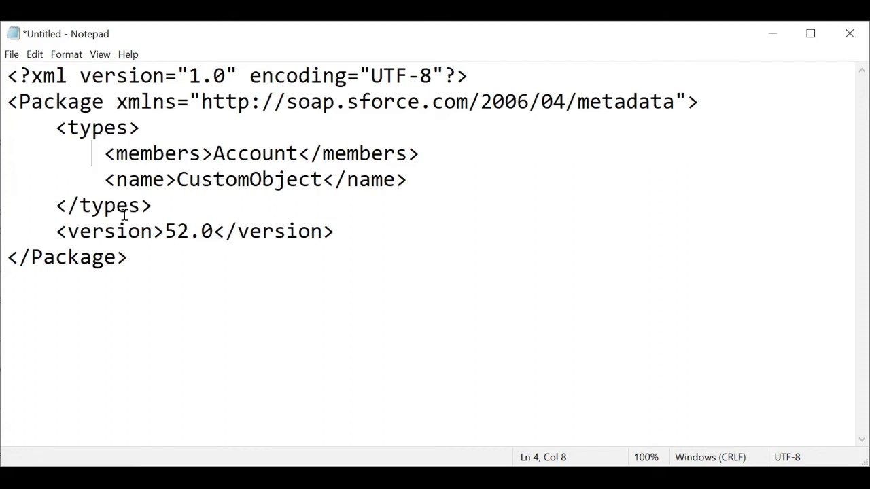
pyautogui.moveTo(53, 127); pyautogui.dragTo(177, 196)
pyautogui.click(169, 205)
pyautogui.click(58, 128)
pyautogui.keyDown('shift'); pyautogui.click(160, 197); pyautogui.keyUp('shift')
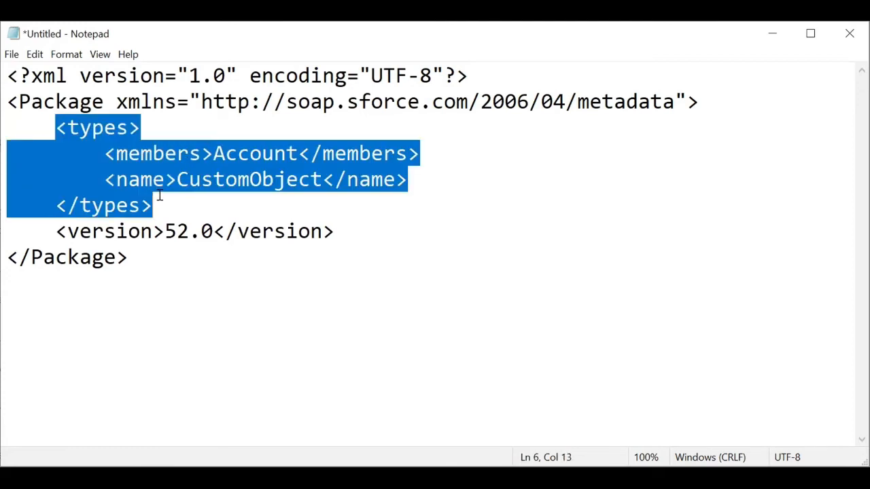
pyautogui.click(53, 127)
pyautogui.keyDown('shift'); pyautogui.click(161, 197); pyautogui.keyUp('shift')
pyautogui.click(160, 198)
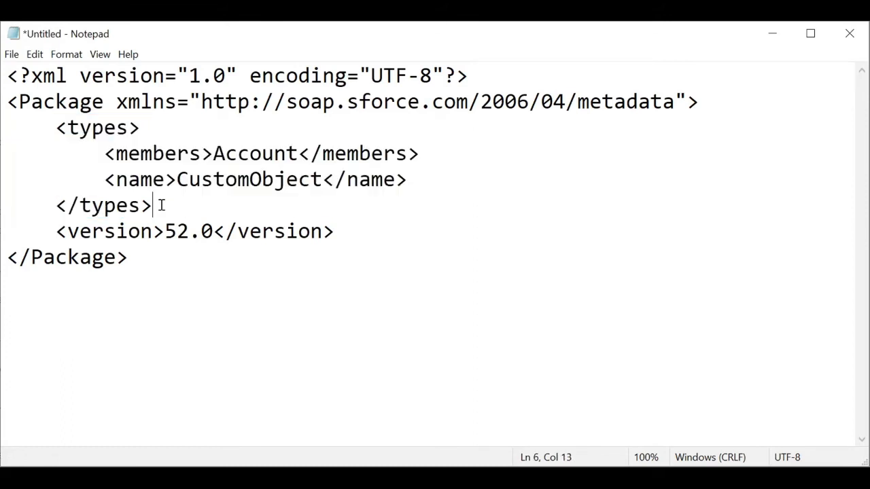
pyautogui.click(143, 284)
# Step: Start saving the manifest and browse to the Data Migration folder inside youtube videos on New Volume (E:)
pyautogui.hotkey('ctrl', 's')
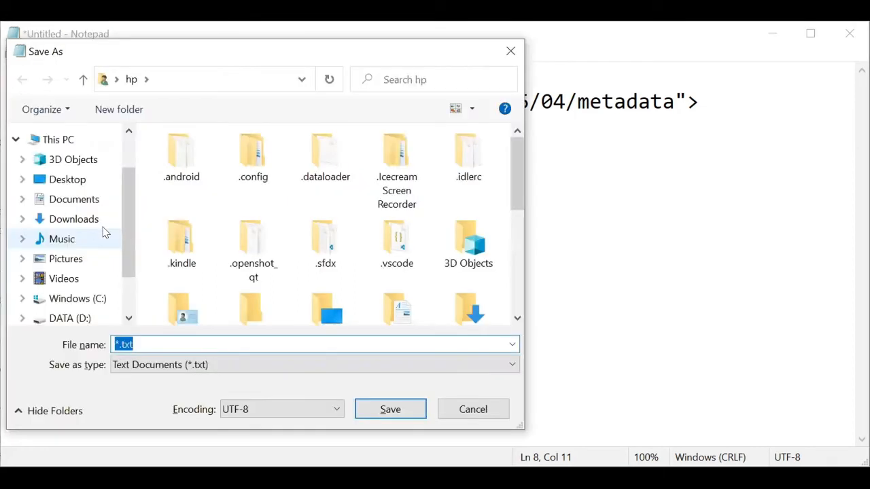
pyautogui.scroll(-1, 105, 233)
pyautogui.click(84, 272)
pyautogui.scroll(-1, 524, 214)
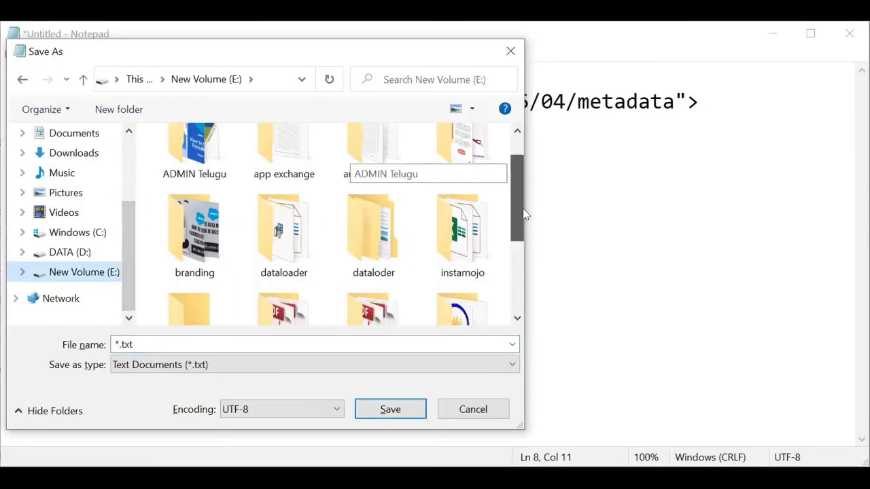
pyautogui.scroll(-3, 523, 214)
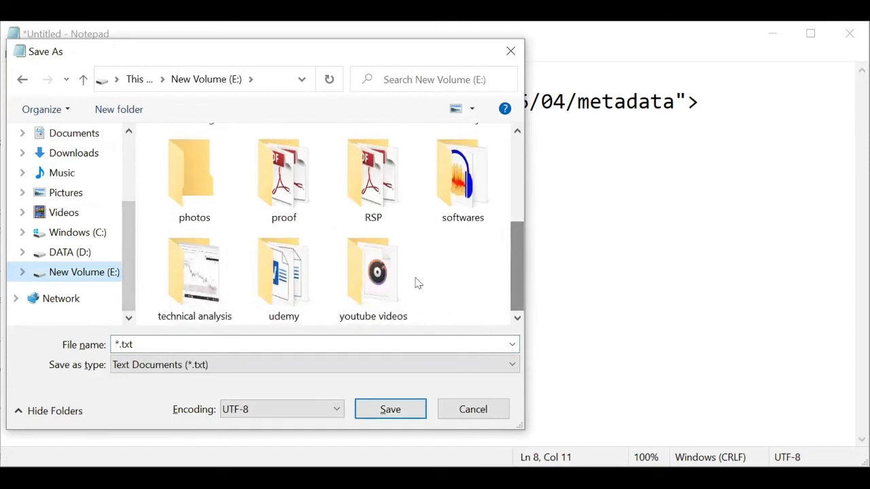
pyautogui.click(414, 278)
pyautogui.doubleClick(394, 275)
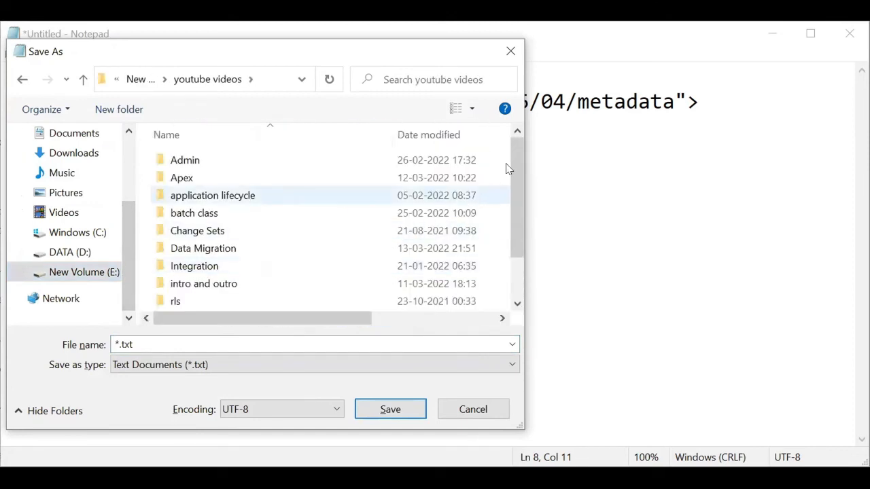
pyautogui.scroll(-1, 506, 168)
pyautogui.doubleClick(217, 213)
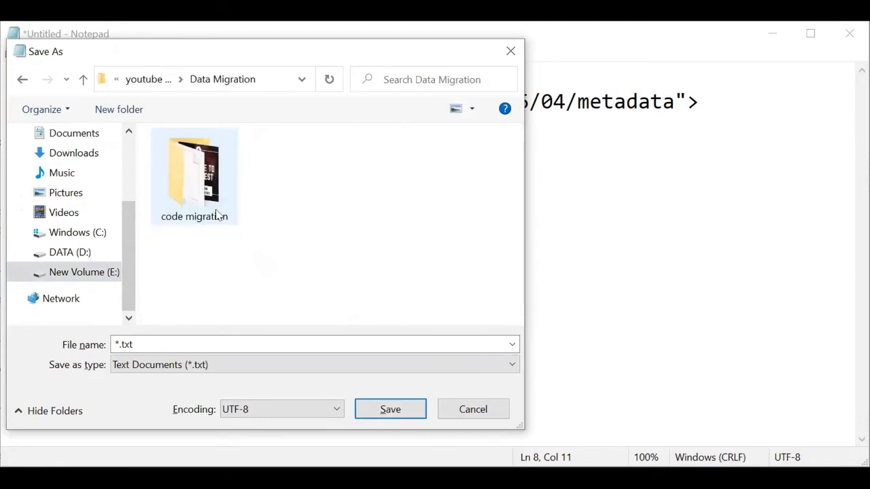
# Step: Name the manifest file package.xml, including the .xml extension, and save it in the Data Migration folder
pyautogui.doubleClick(171, 340)
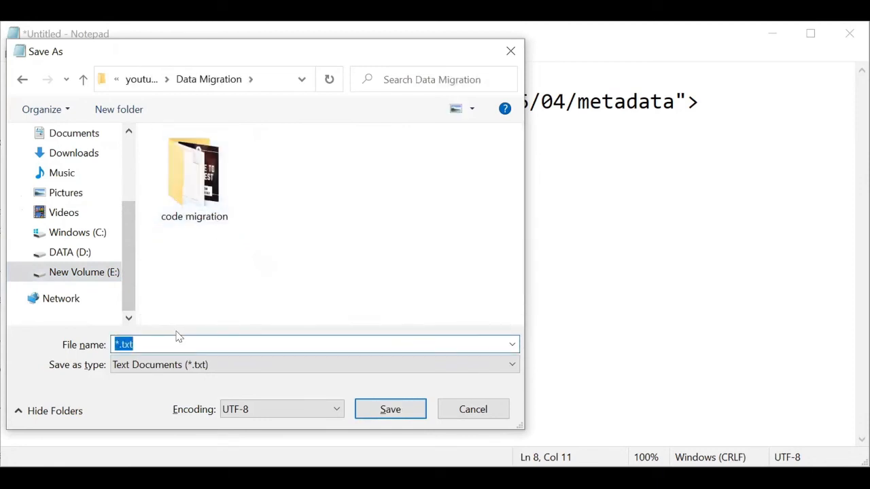
pyautogui.write('package.xml')
pyautogui.moveTo(170, 342); pyautogui.dragTo(153, 342)
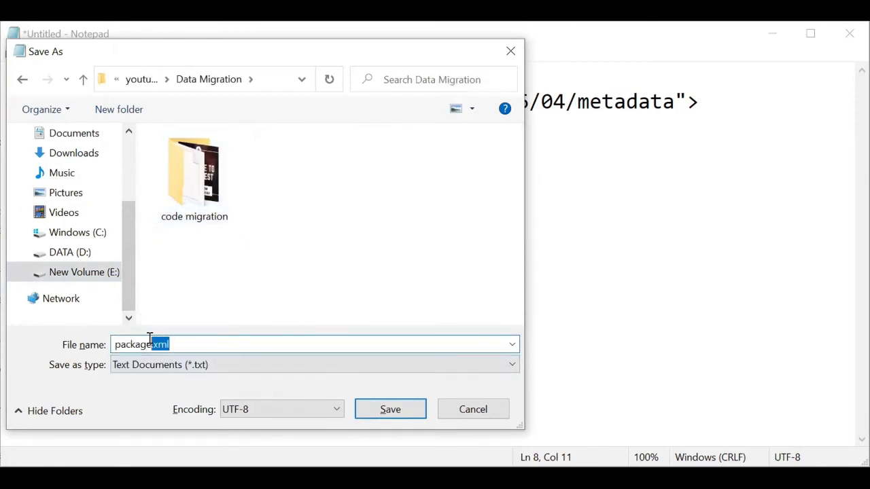
pyautogui.click(185, 341)
pyautogui.moveTo(184, 342); pyautogui.dragTo(113, 342)
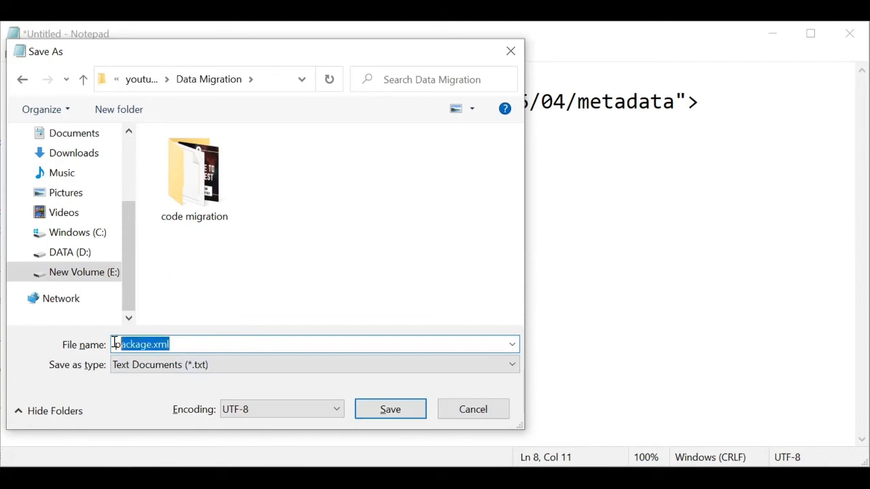
pyautogui.click(178, 345)
pyautogui.moveTo(179, 344); pyautogui.dragTo(153, 345)
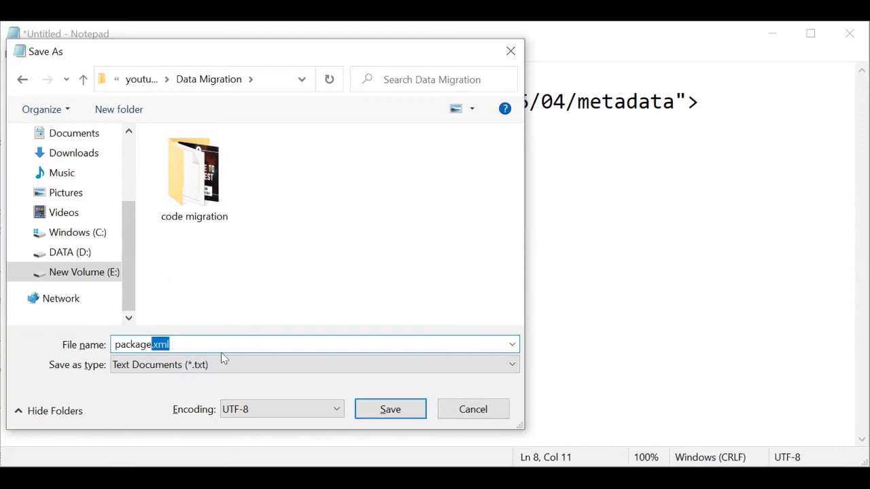
pyautogui.click(391, 410)
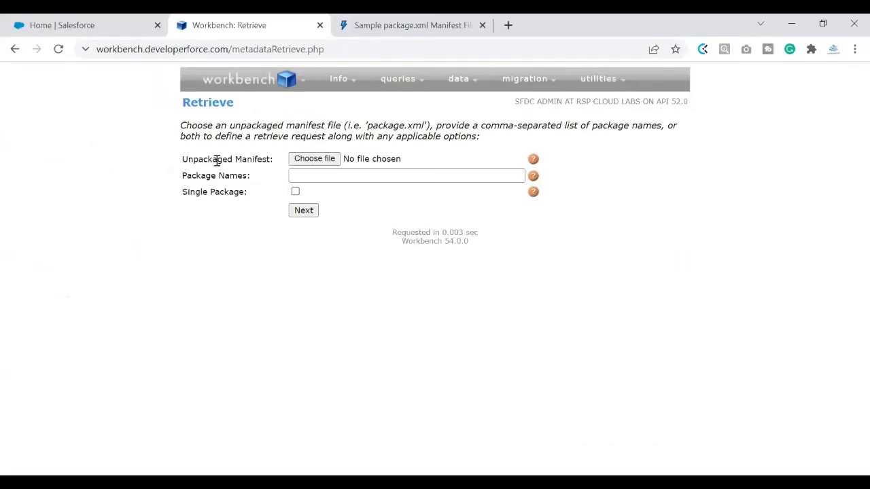
# Step: Stage a Workbench retrieve request using package.xml from the Data Migration folder as the unpackaged manifest, with Single Package enabled
pyautogui.moveTo(215, 159); pyautogui.dragTo(263, 159)
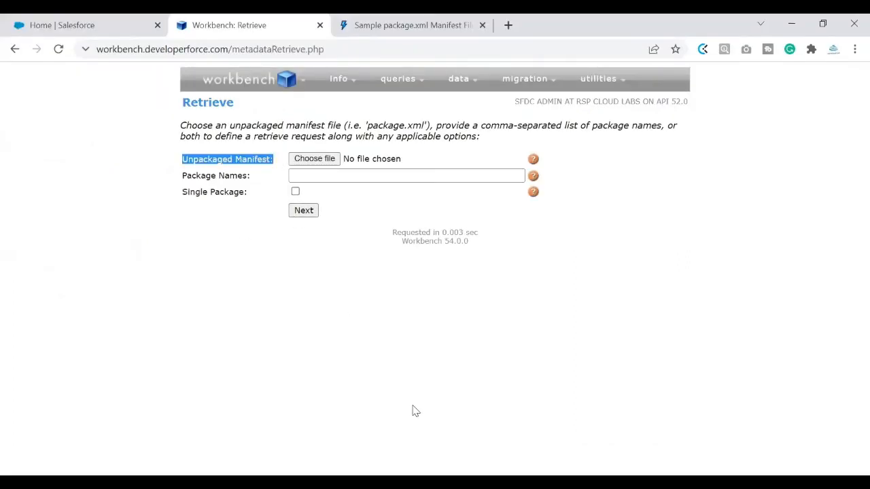
pyautogui.click(315, 160)
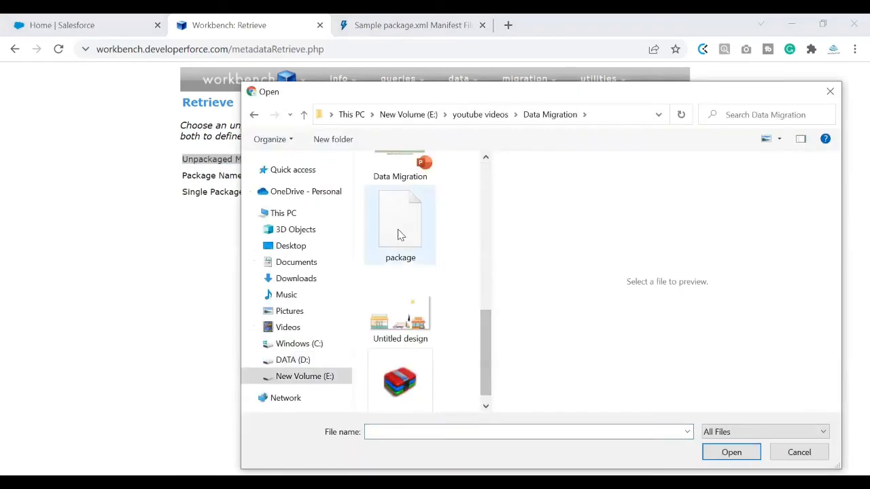
pyautogui.click(406, 235)
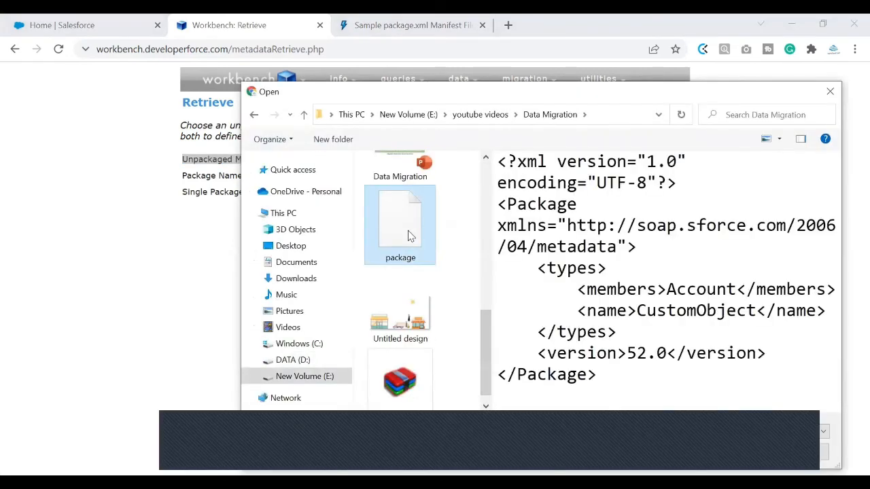
pyautogui.doubleClick(410, 236)
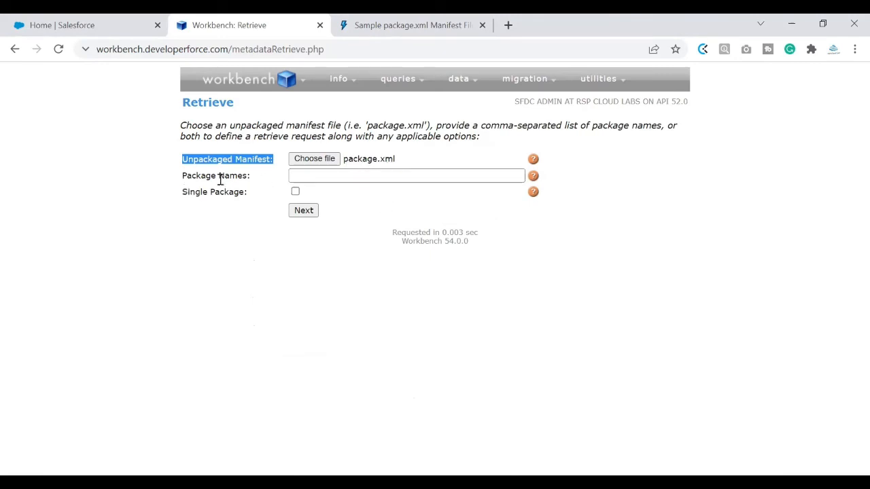
pyautogui.click(295, 192)
pyautogui.click(303, 214)
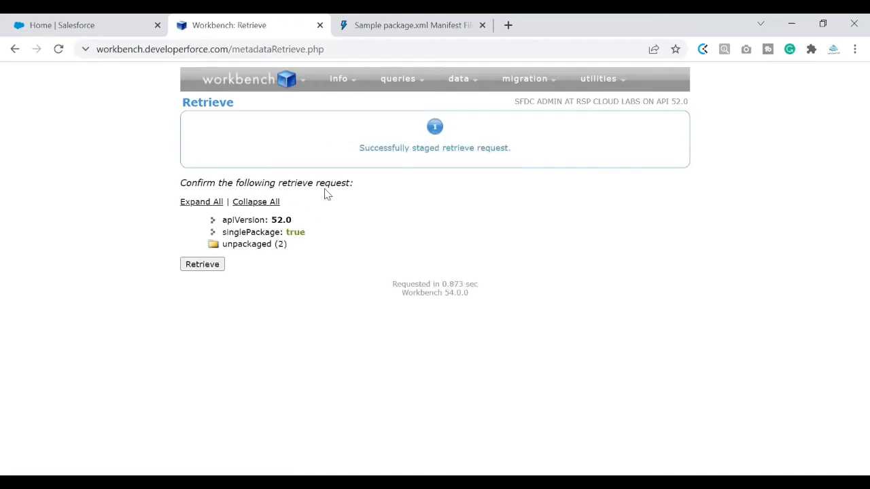
# Step: Expand the whole staged retrieve request and examine its hierarchy down to the CustomObject type and the Account member
pyautogui.moveTo(353, 151); pyautogui.dragTo(511, 144)
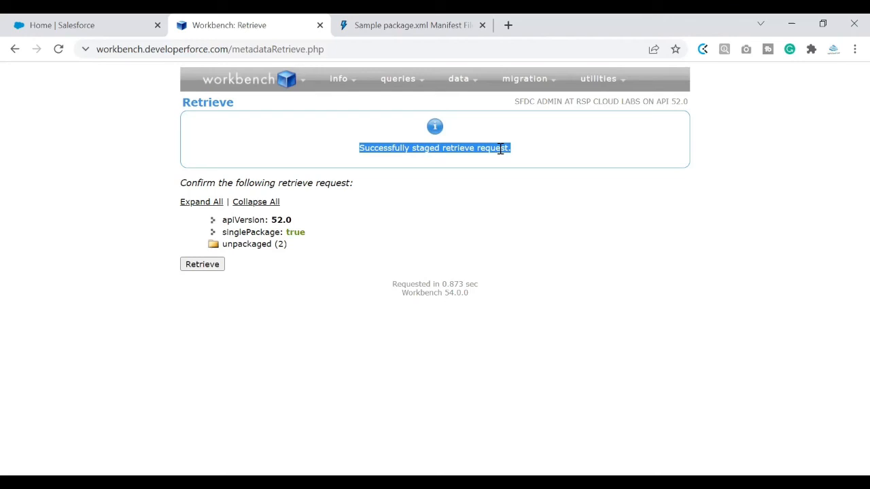
pyautogui.click(199, 204)
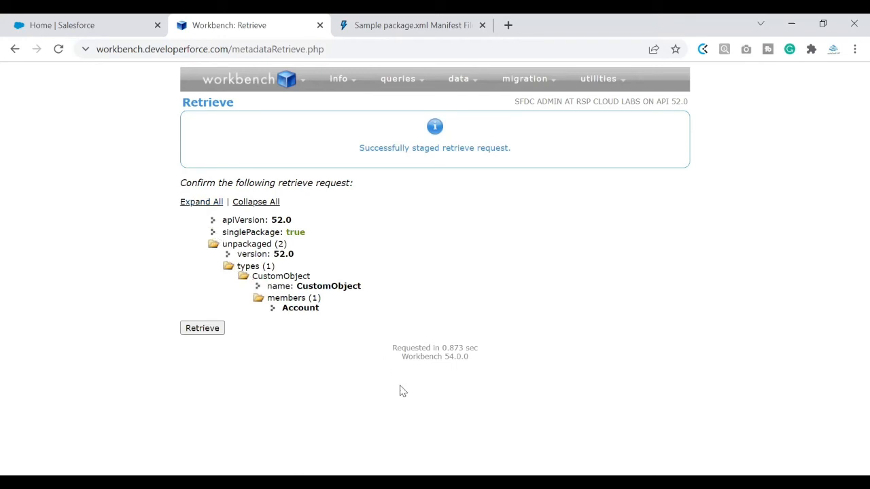
pyautogui.hotkey('ctrl', 'shift', '3')
pyautogui.moveTo(327, 307); pyautogui.dragTo(350, 299)
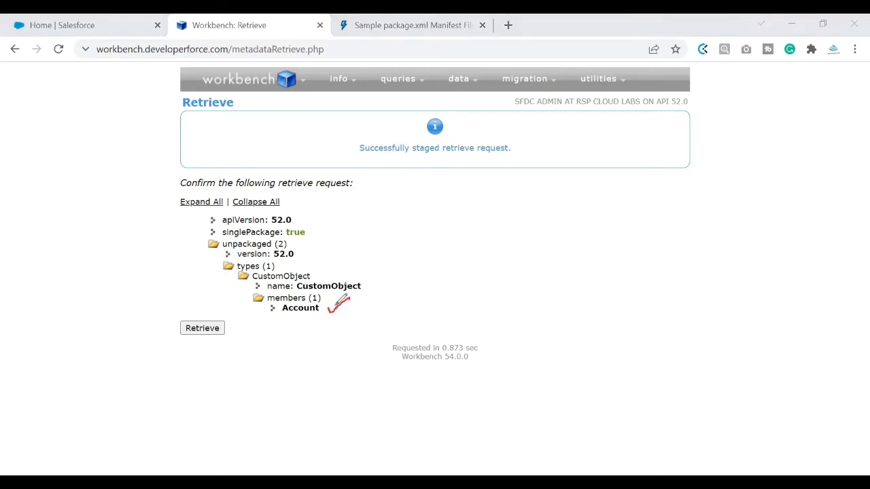
pyautogui.moveTo(282, 314); pyautogui.dragTo(318, 314)
pyautogui.moveTo(189, 220)
pyautogui.mouseDown()
pyautogui.moveTo(250, 311)
pyautogui.moveTo(267, 320)
pyautogui.moveTo(252, 317)
pyautogui.mouseUp()
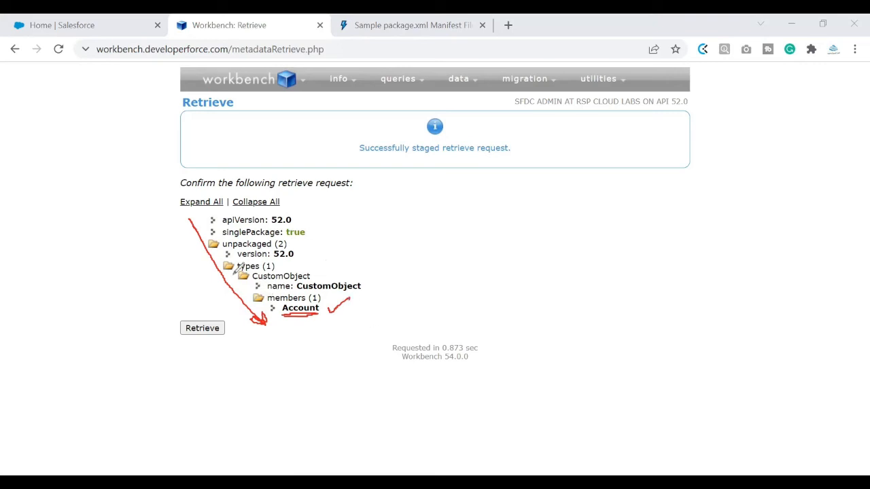
pyautogui.moveTo(317, 271); pyautogui.dragTo(338, 258)
pyautogui.moveTo(284, 334)
pyautogui.mouseDown()
pyautogui.moveTo(307, 337)
pyautogui.moveTo(327, 326)
pyautogui.mouseUp()
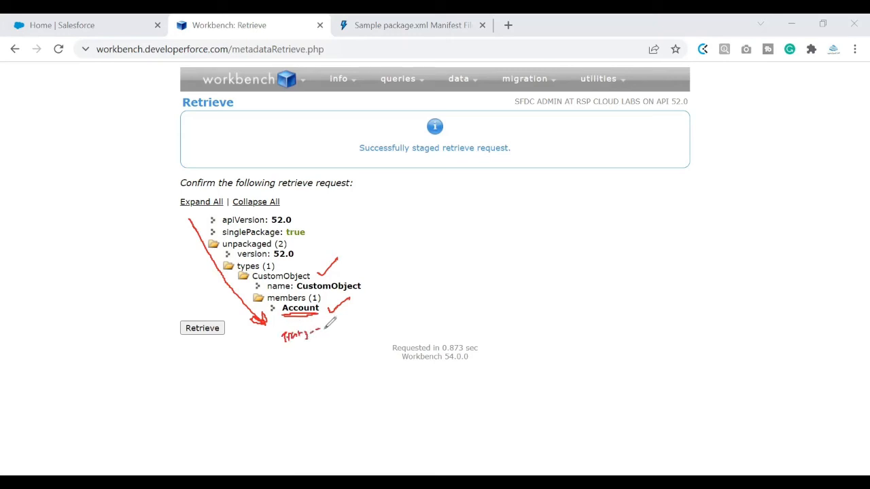
pyautogui.moveTo(289, 351)
pyautogui.mouseDown()
pyautogui.moveTo(315, 331)
pyautogui.moveTo(306, 346)
pyautogui.mouseUp()
pyautogui.click(421, 89)
pyautogui.moveTo(325, 322)
pyautogui.mouseDown()
pyautogui.moveTo(285, 333)
pyautogui.moveTo(239, 292)
pyautogui.moveTo(306, 308)
pyautogui.moveTo(334, 265)
pyautogui.moveTo(339, 309)
pyautogui.moveTo(342, 292)
pyautogui.mouseUp()
pyautogui.click(406, 142)
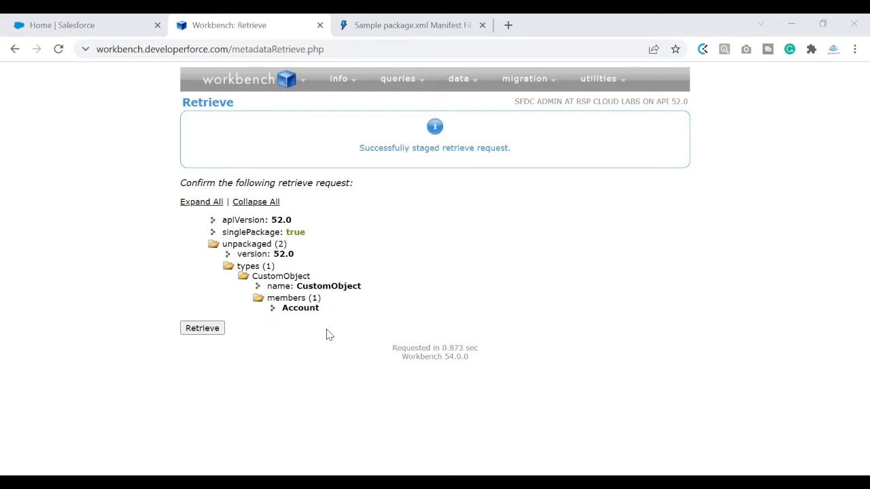
# Step: Run the staged retrieve request, and view the Account object in Salesforce's Object Manager before returning to the Workbench results
pyautogui.click(287, 332)
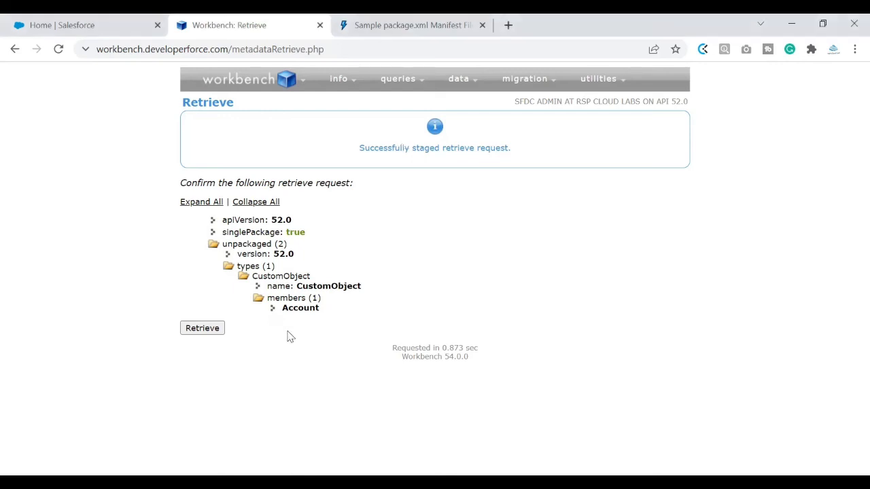
pyautogui.click(203, 329)
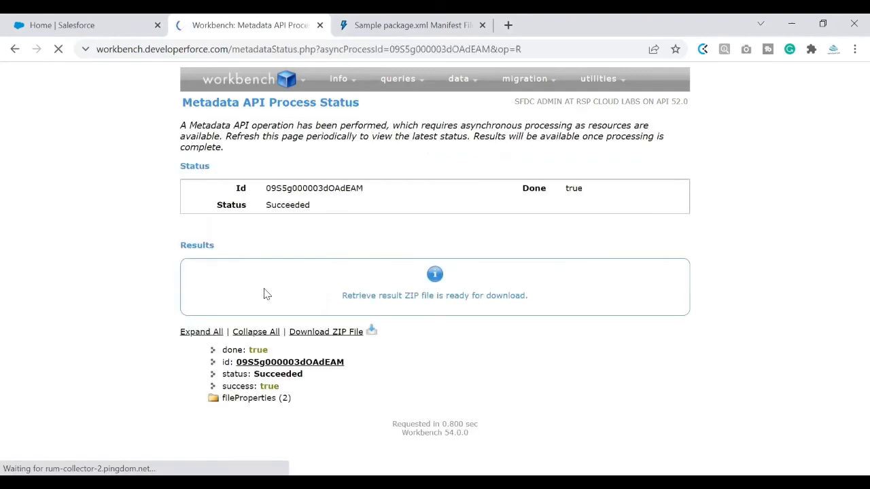
pyautogui.click(73, 27)
pyautogui.click(136, 100)
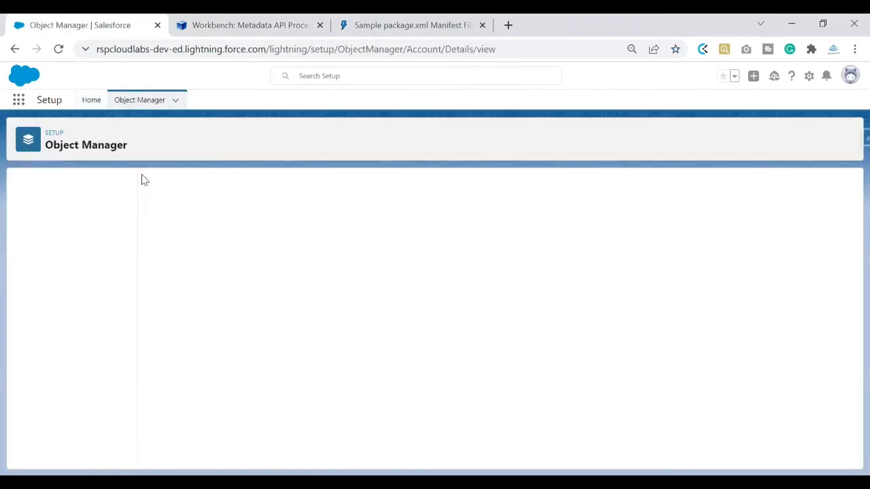
pyautogui.click(243, 23)
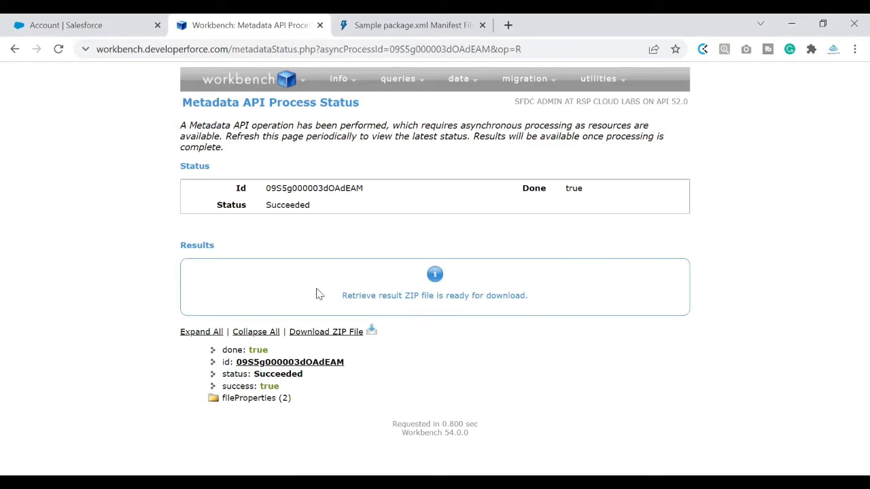
# Step: Expand all retrieve results and review the file properties of objects/Account.object and package.xml
pyautogui.moveTo(341, 296); pyautogui.dragTo(532, 300)
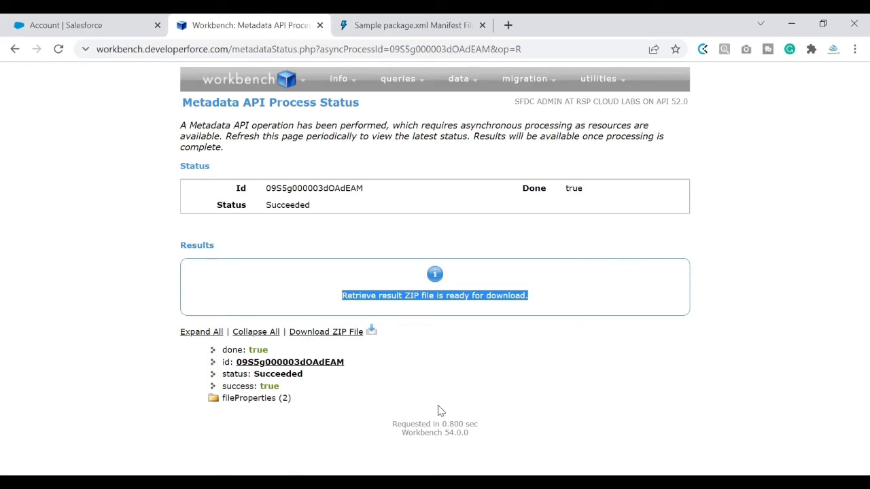
pyautogui.click(197, 331)
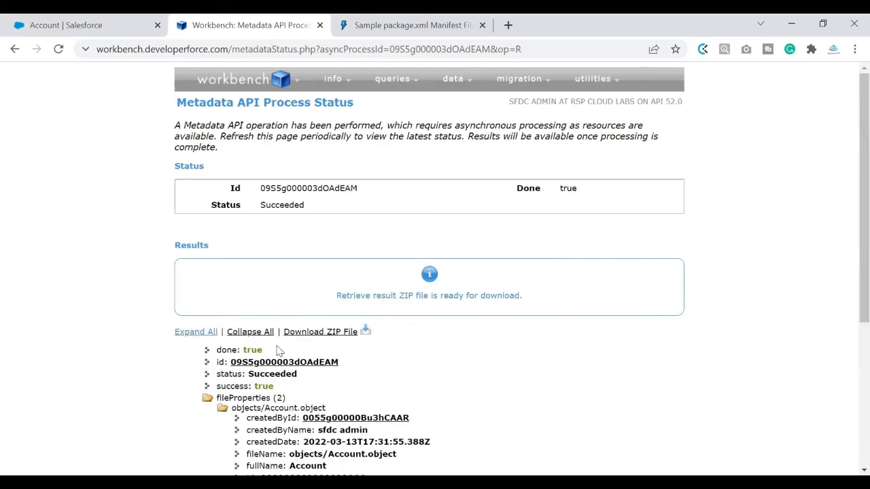
pyautogui.scroll(-3, 849, 263)
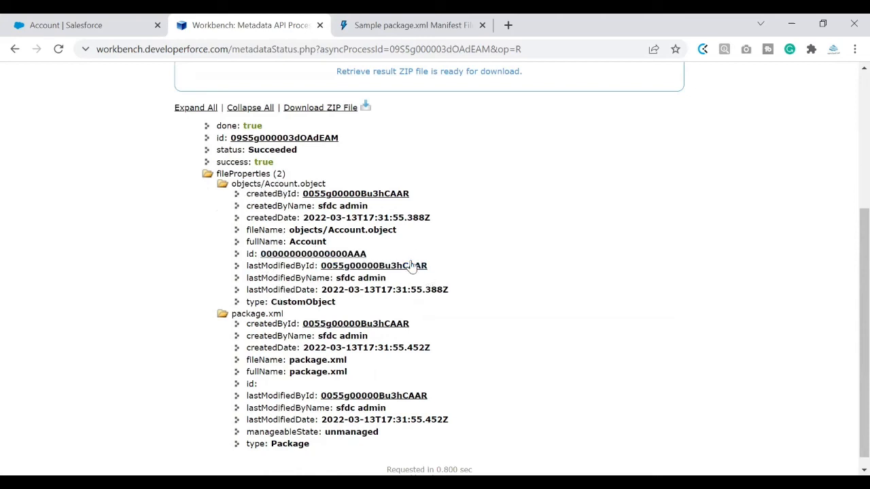
pyautogui.scroll(2, 851, 224)
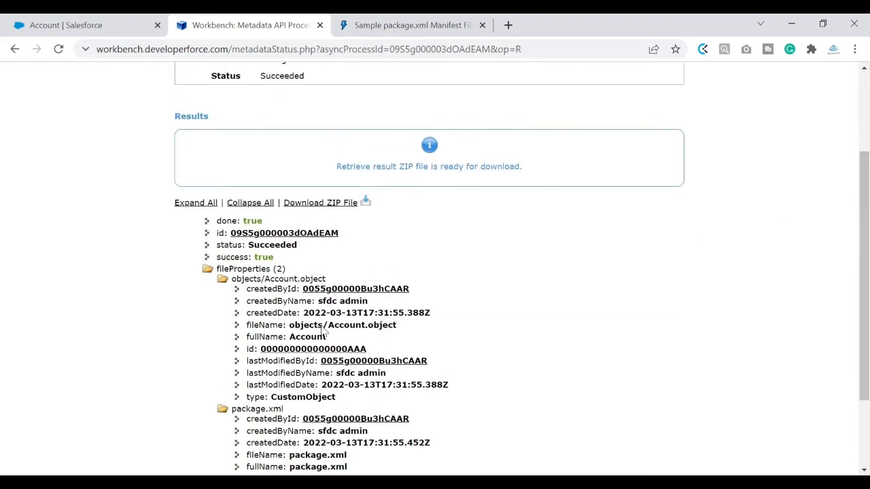
# Step: Download the retrieve result as a ZIP archive, keeping the suggested file name
pyautogui.click(336, 211)
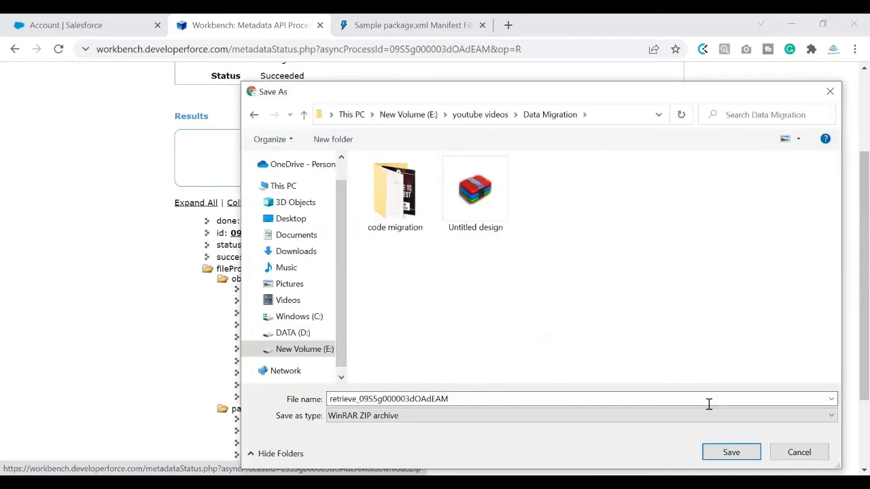
pyautogui.click(709, 403)
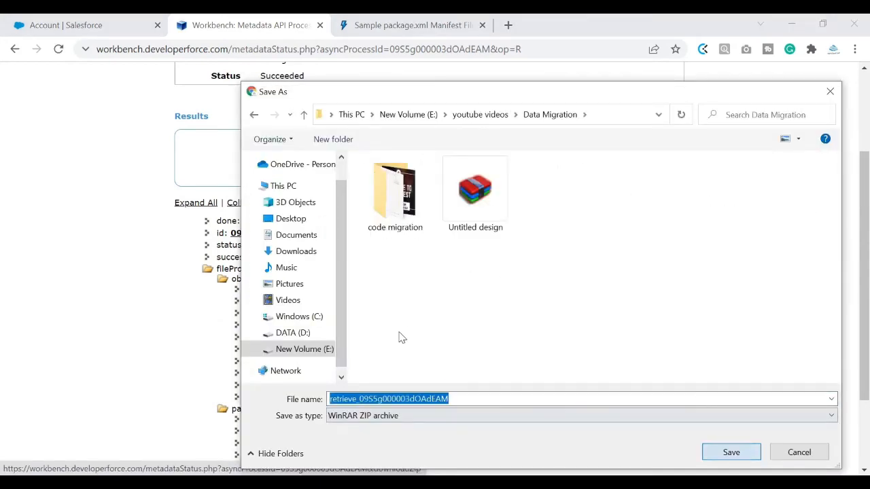
pyautogui.press('Return')
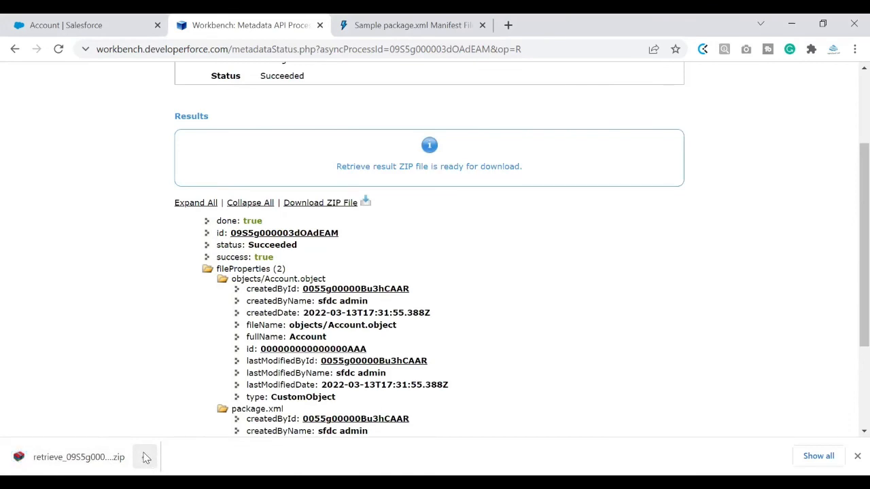
# Step: Show the downloaded retrieve ZIP file in its containing folder
pyautogui.click(77, 25)
pyautogui.click(195, 25)
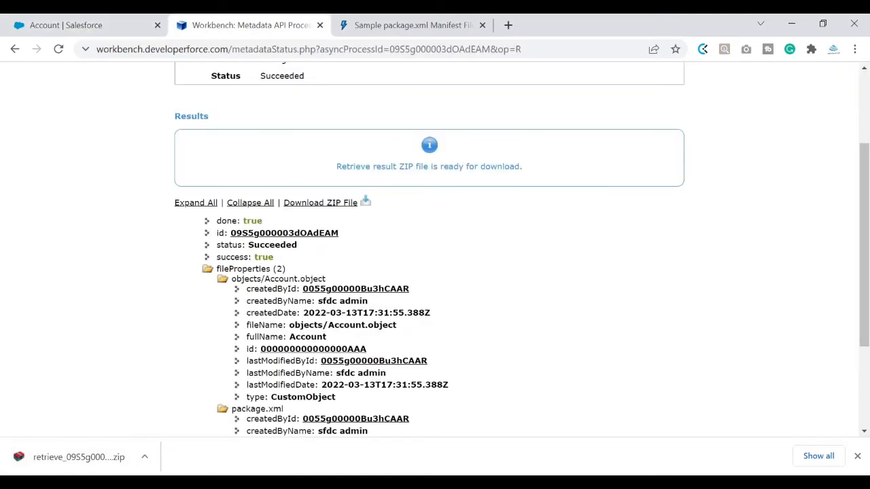
pyautogui.click(145, 462)
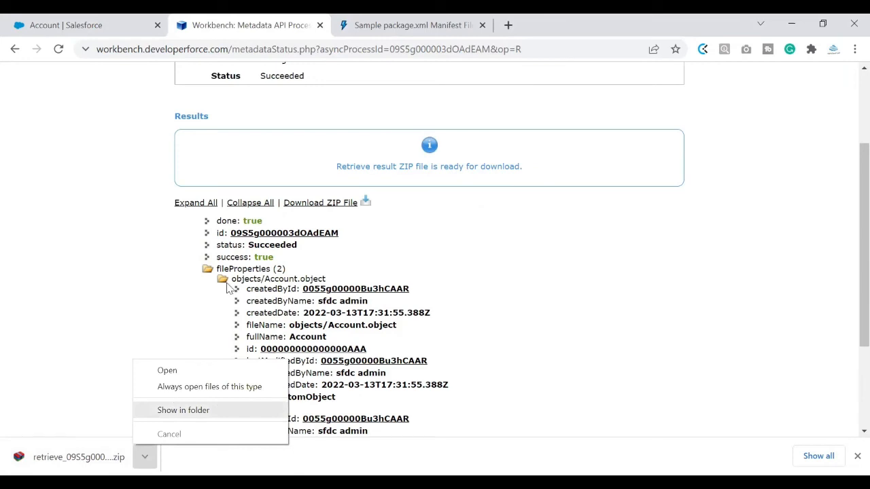
pyautogui.press('Return')
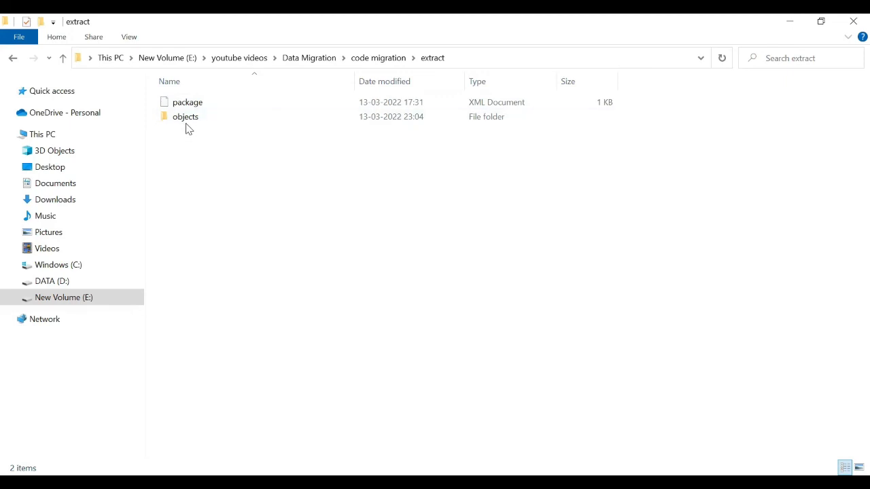
# Step: View the contents of the extracted objects folder, and return to the extract folder containing the package file
pyautogui.moveTo(188, 128)
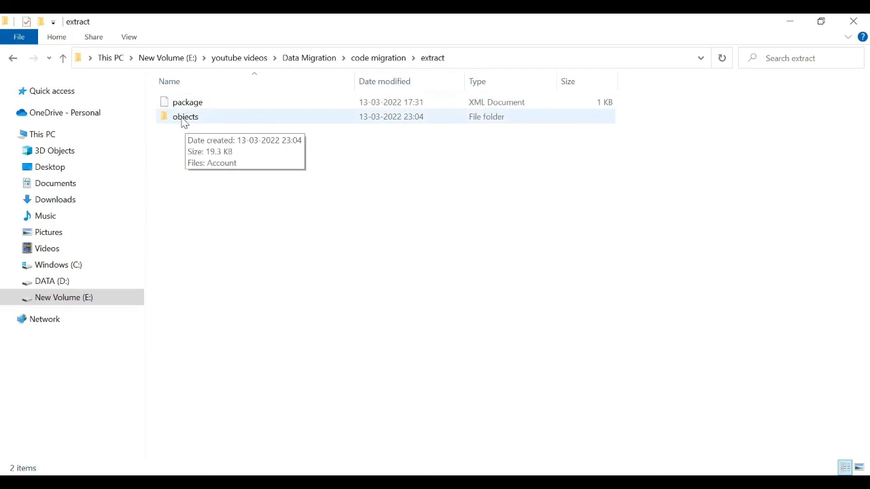
pyautogui.doubleClick(189, 122)
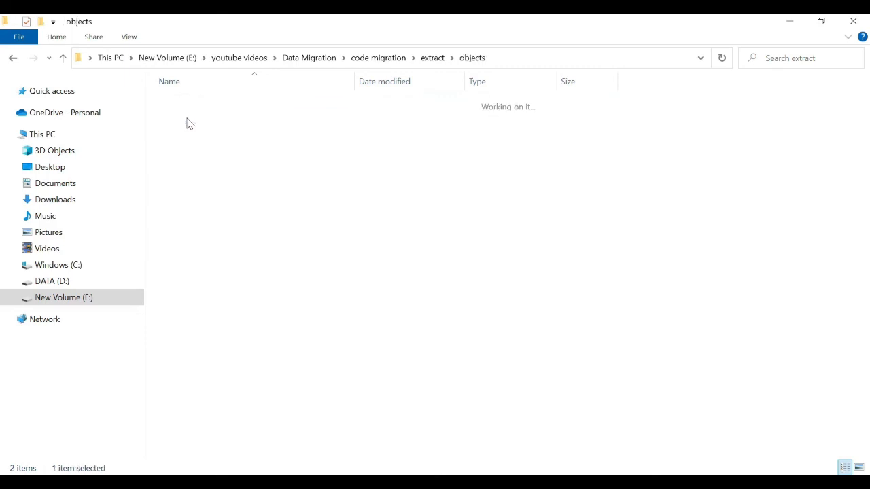
pyautogui.click(191, 109)
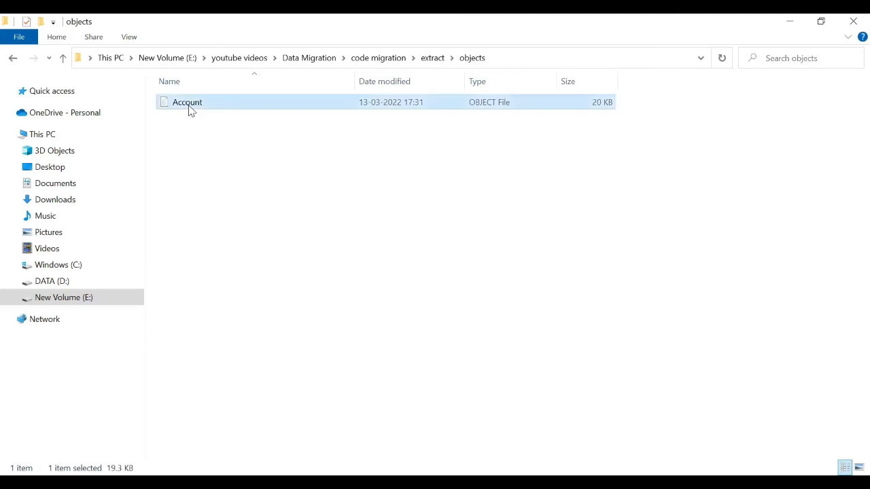
pyautogui.moveTo(190, 107)
pyautogui.click(177, 126)
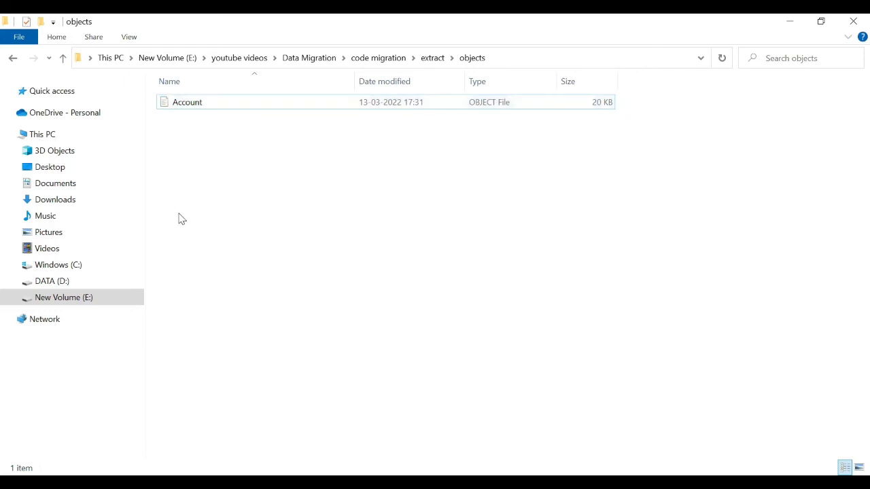
pyautogui.click(433, 60)
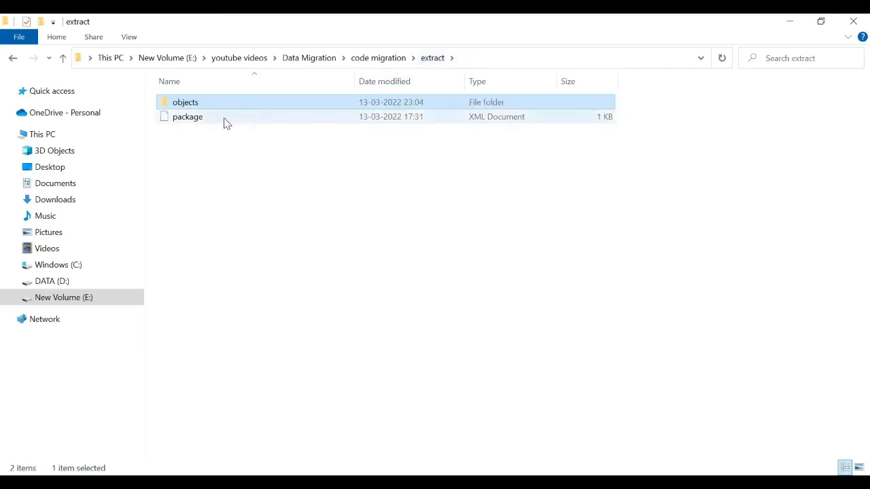
pyautogui.click(173, 144)
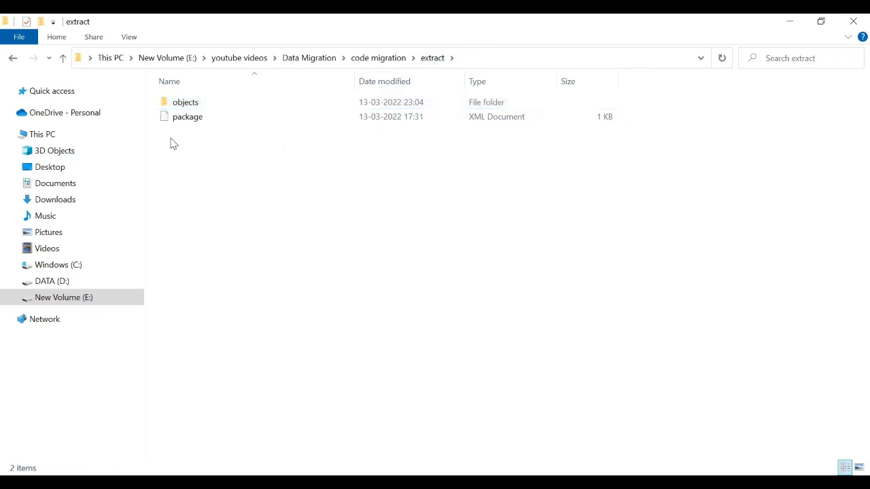
# Step: Open the Account object file from the objects folder in Visual Studio Code
pyautogui.doubleClick(184, 106)
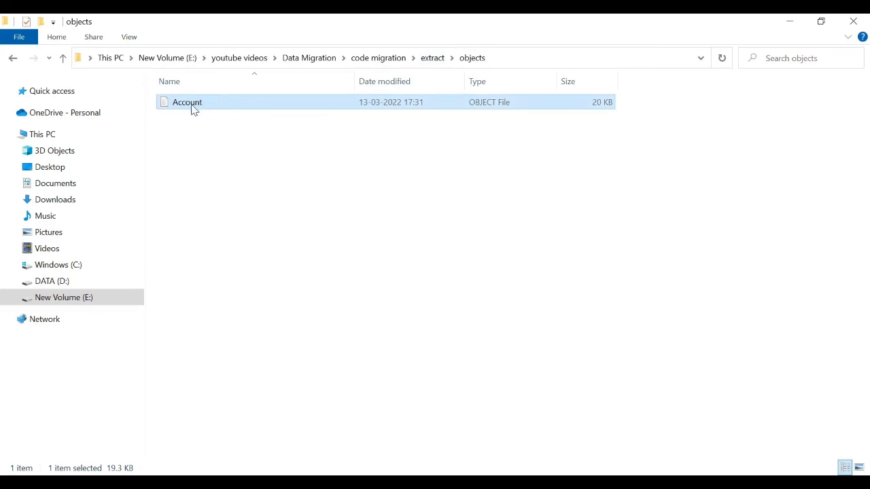
pyautogui.rightClick(193, 106)
pyautogui.rightClick(193, 102)
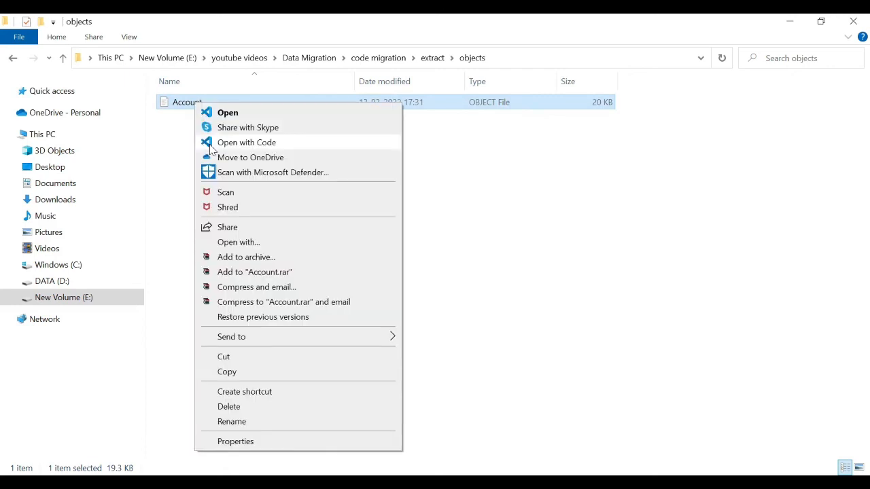
pyautogui.click(212, 144)
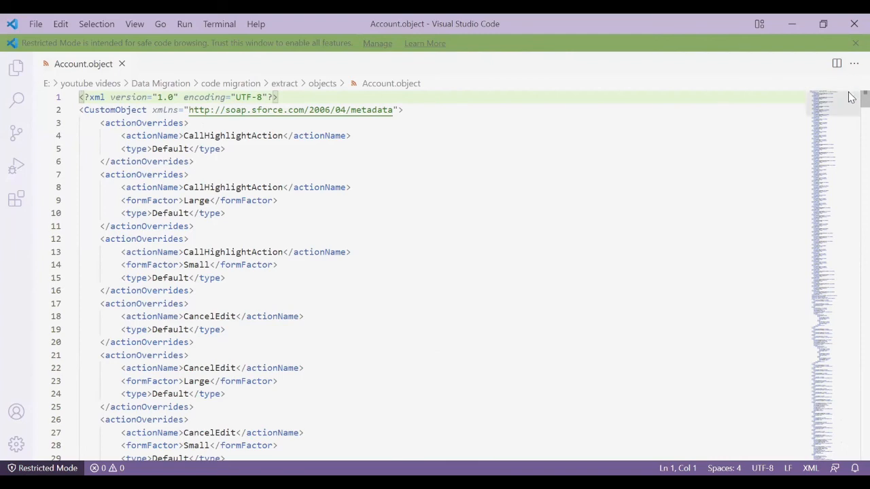
# Step: Locate the Active__c field definition in Account.object and dismiss the Marketplace extension suggestion
pyautogui.scroll(-4, 851, 117)
pyautogui.scroll(-20, 851, 117)
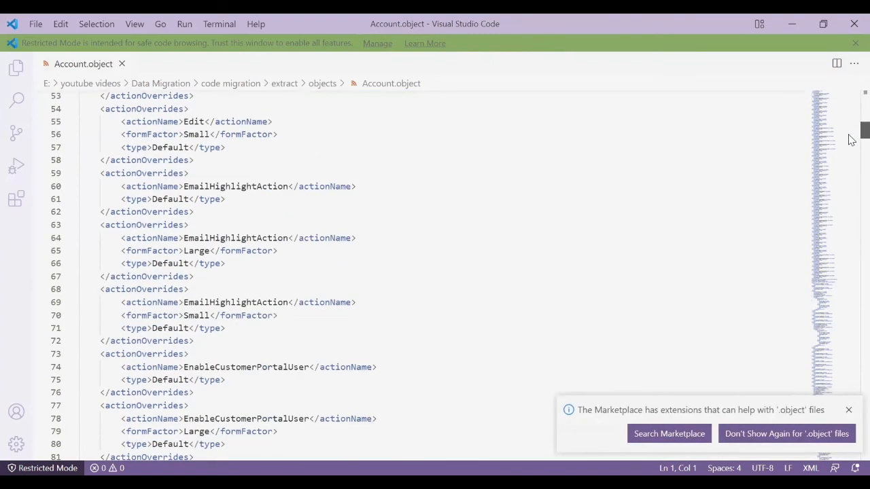
pyautogui.click(848, 410)
pyautogui.moveTo(851, 167); pyautogui.dragTo(849, 247)
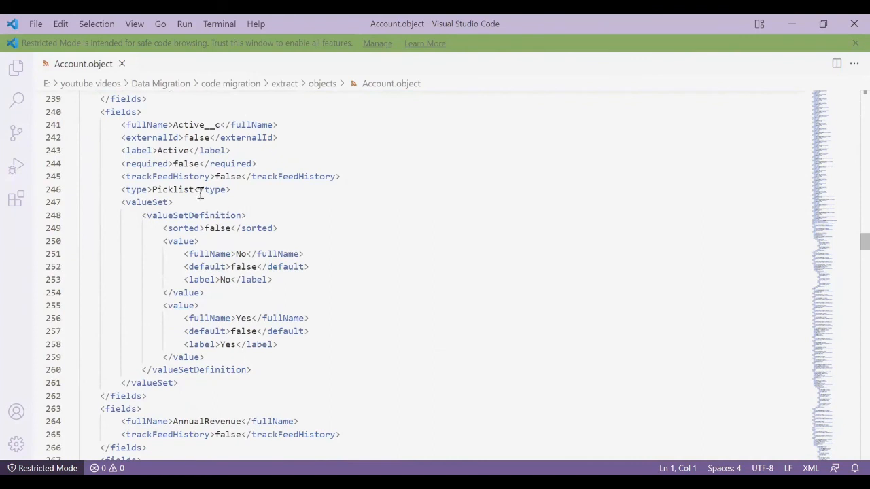
pyautogui.doubleClick(190, 127)
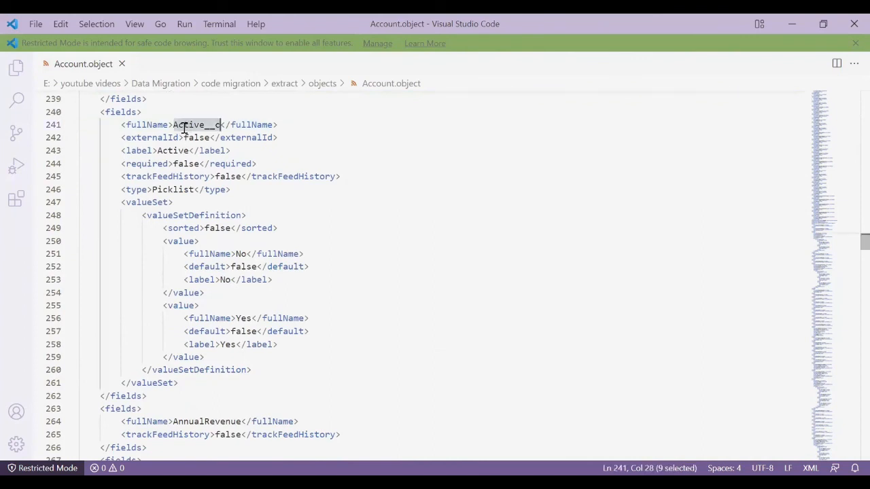
pyautogui.moveTo(100, 111); pyautogui.dragTo(173, 370)
pyautogui.click(89, 124)
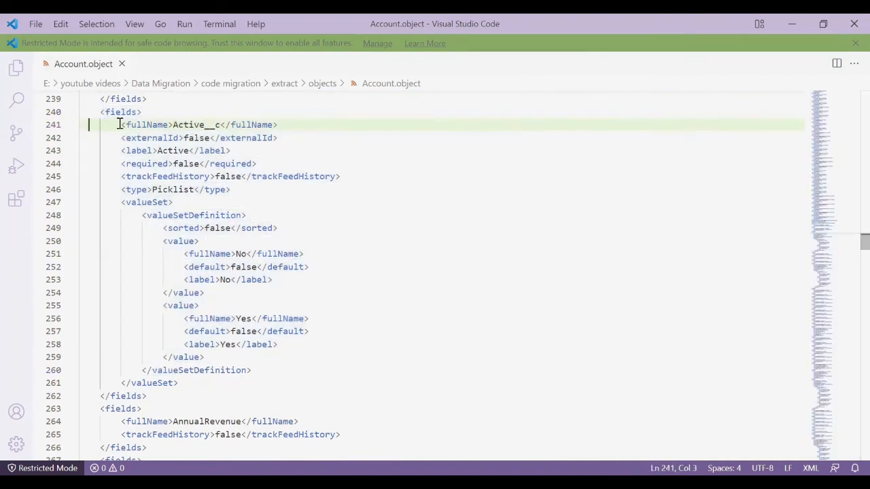
# Step: Examine the Active__c field's full name, required setting, data type and picklist value names
pyautogui.click(185, 125)
pyautogui.doubleClick(181, 125)
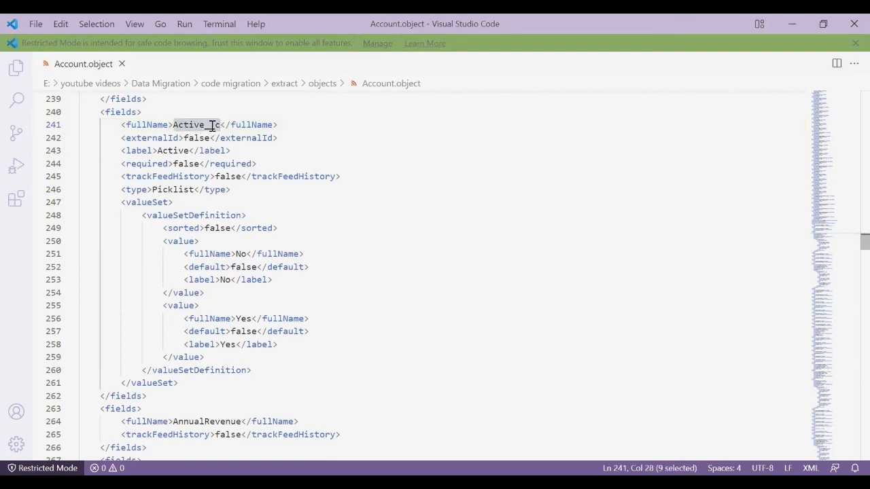
pyautogui.doubleClick(189, 163)
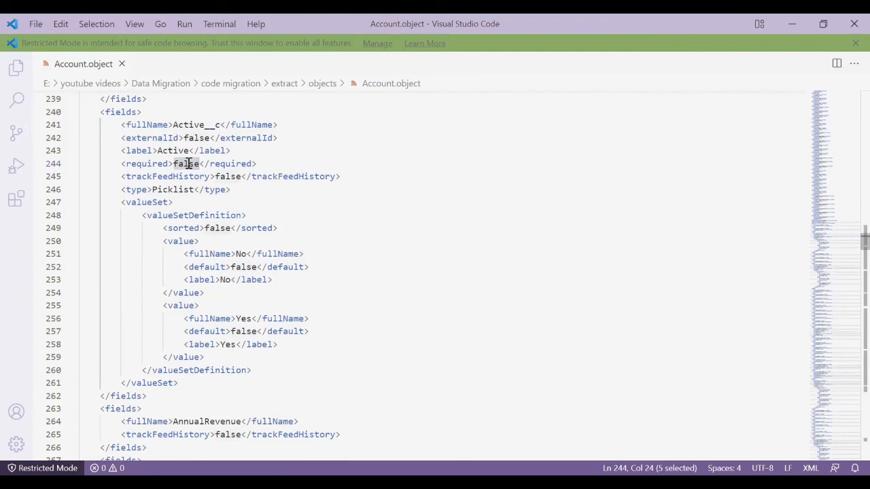
pyautogui.doubleClick(174, 190)
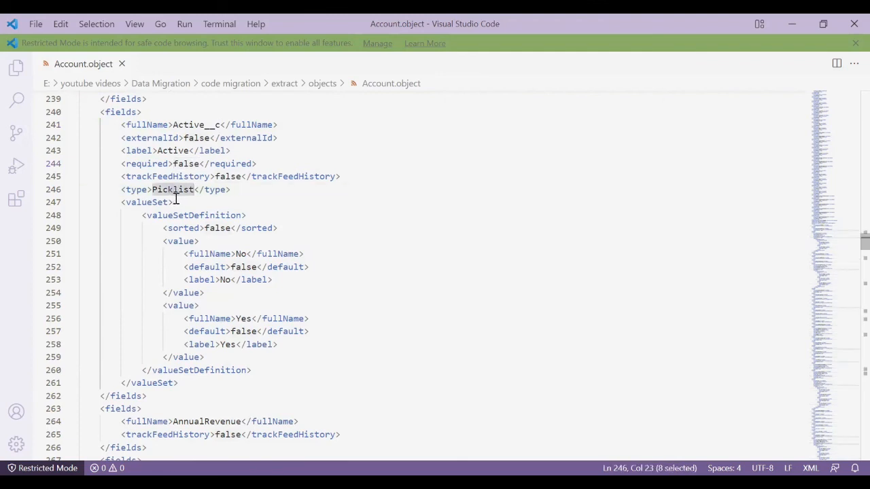
pyautogui.doubleClick(241, 254)
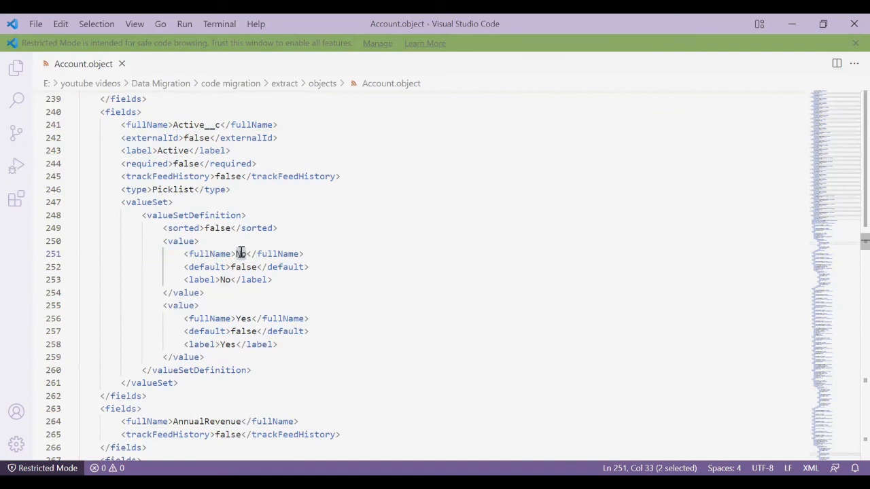
pyautogui.doubleClick(243, 319)
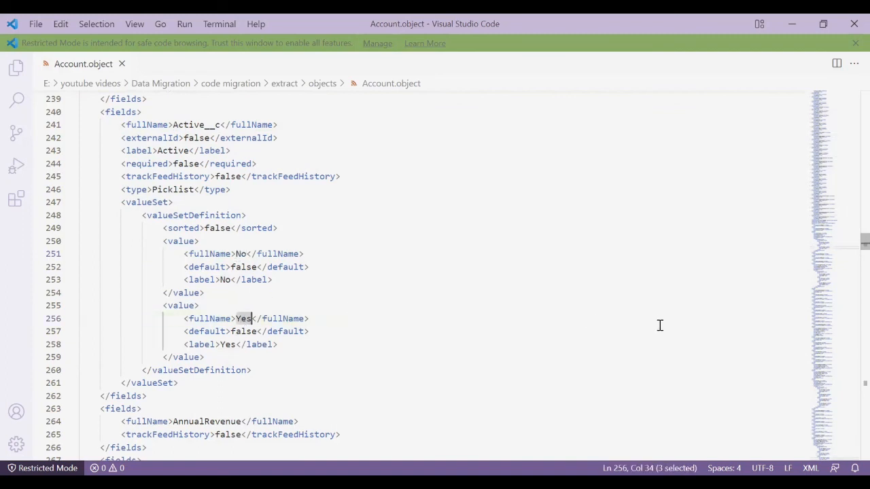
# Step: Review the AnnualRevenue field entry and the CustomerPriority__c field's name and type in Account.object
pyautogui.scroll(-5, 850, 255)
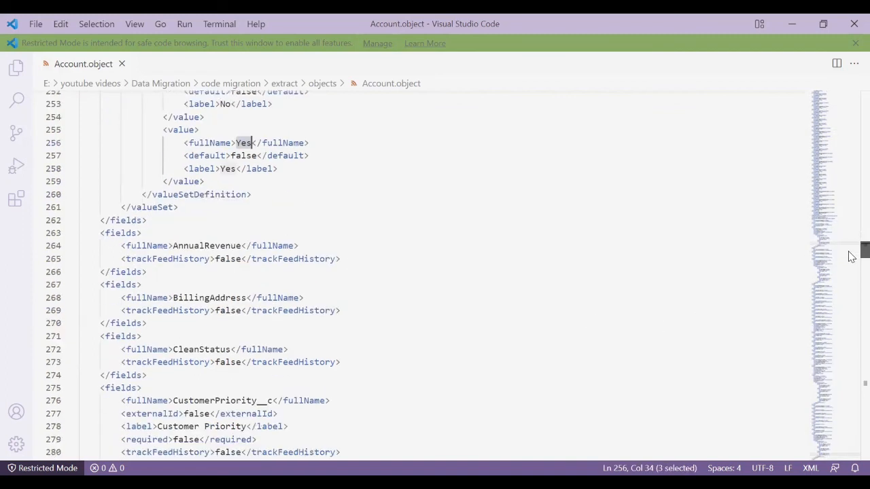
pyautogui.scroll(-1, 849, 253)
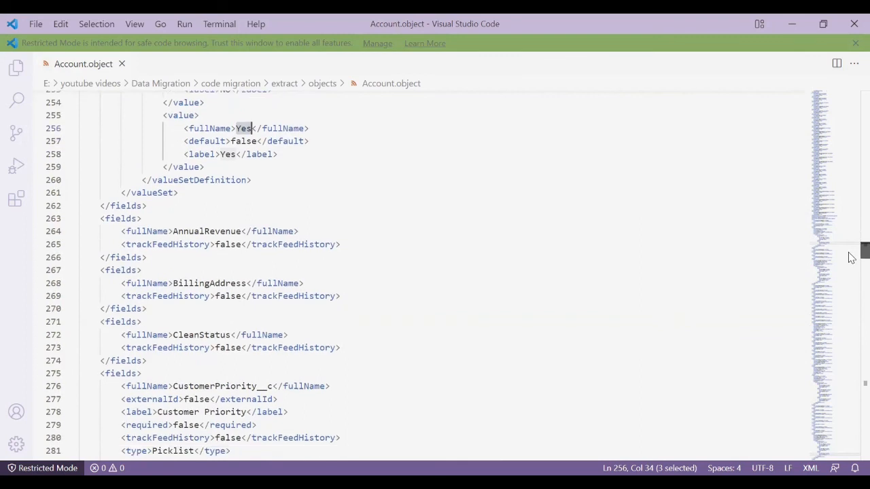
pyautogui.doubleClick(209, 232)
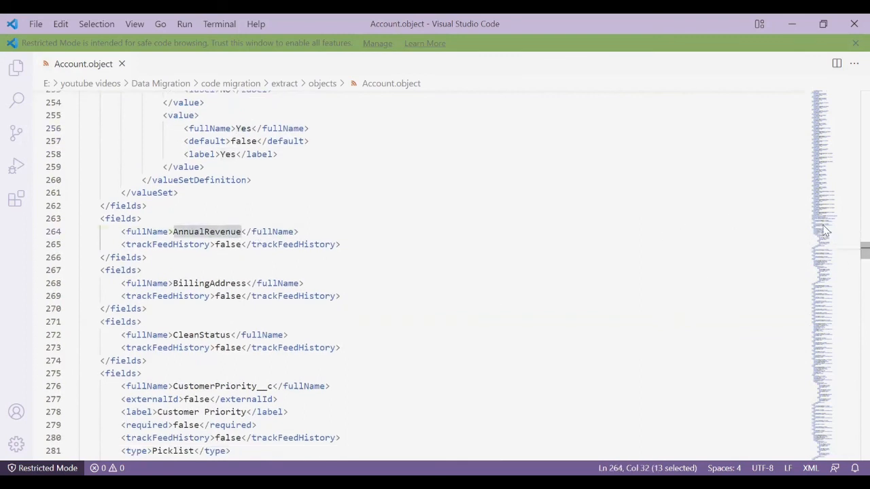
pyautogui.scroll(-5, 849, 248)
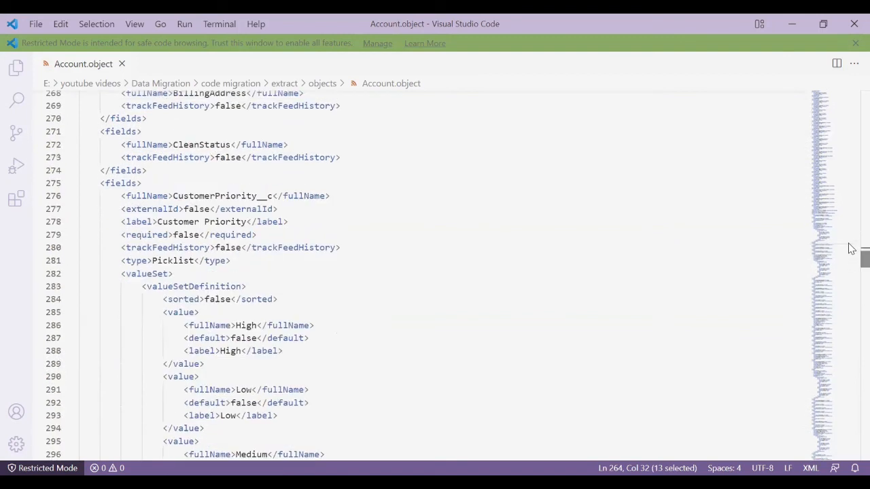
pyautogui.click(234, 199)
pyautogui.doubleClick(234, 199)
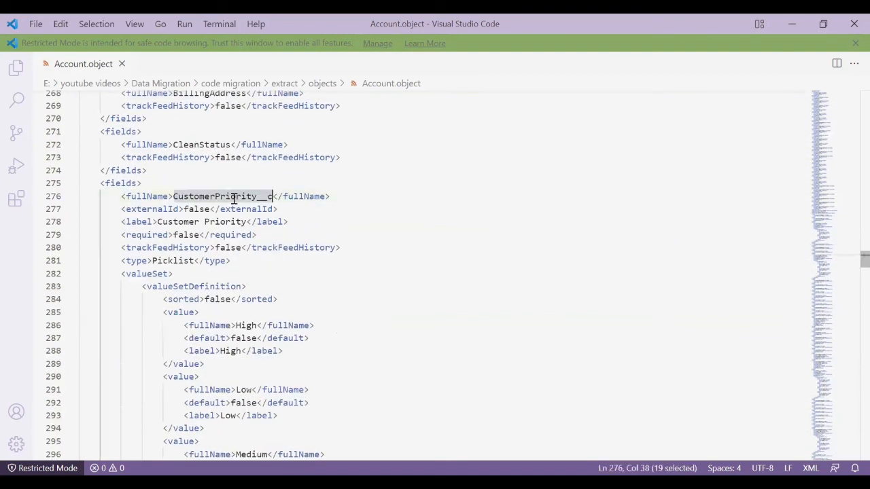
pyautogui.doubleClick(182, 259)
pyautogui.moveTo(118, 264); pyautogui.dragTo(233, 263)
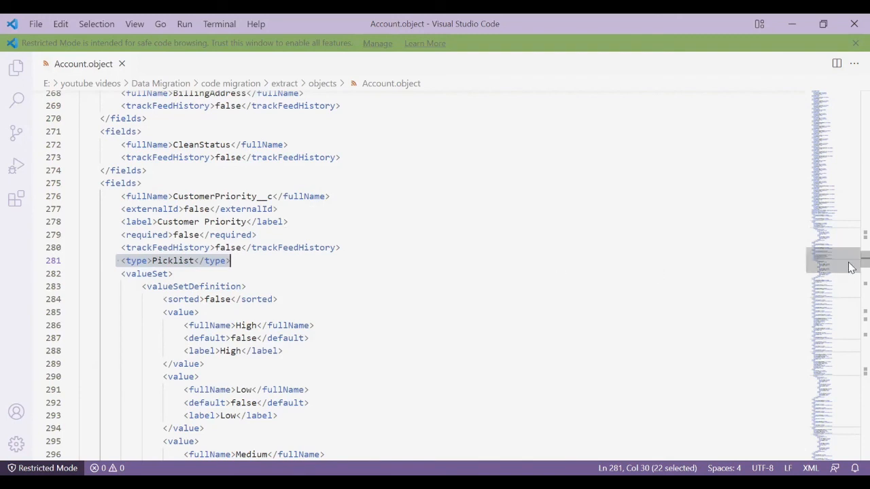
# Step: Find the NumberofLocations__c field definition further down in Account.object and highlight its full name
pyautogui.scroll(-5, 829, 274)
pyautogui.scroll(-8, 852, 279)
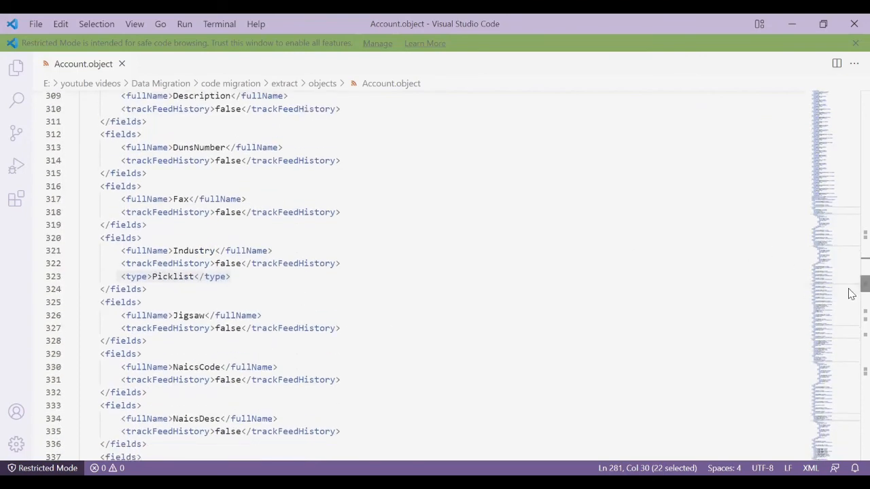
pyautogui.scroll(-6, 852, 297)
pyautogui.scroll(-3, 851, 306)
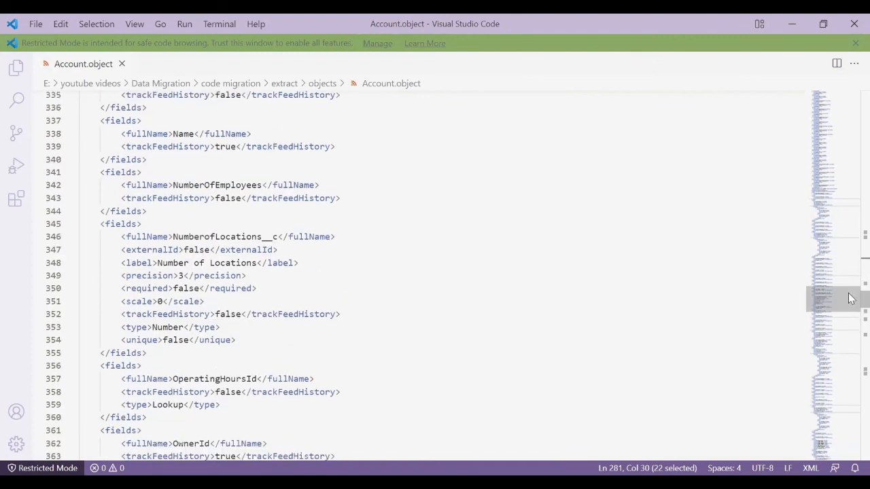
pyautogui.click(246, 237)
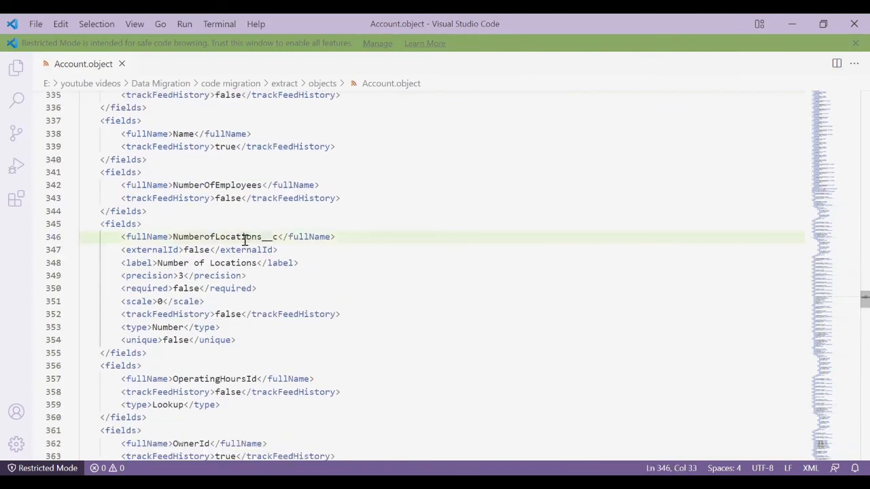
pyautogui.doubleClick(246, 237)
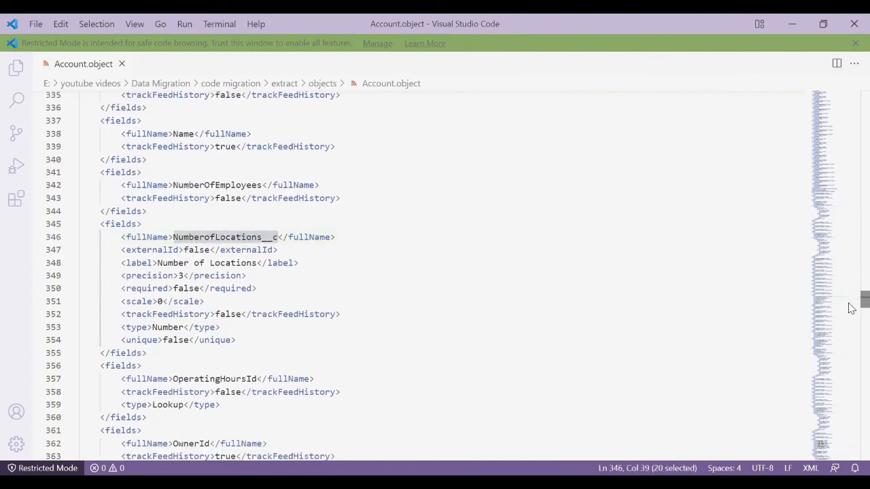
# Step: Look through the remaining field definitions in Account.object, from the SLA fields to UpsellOpportunity__c
pyautogui.scroll(-10, 850, 310)
pyautogui.scroll(-16, 851, 327)
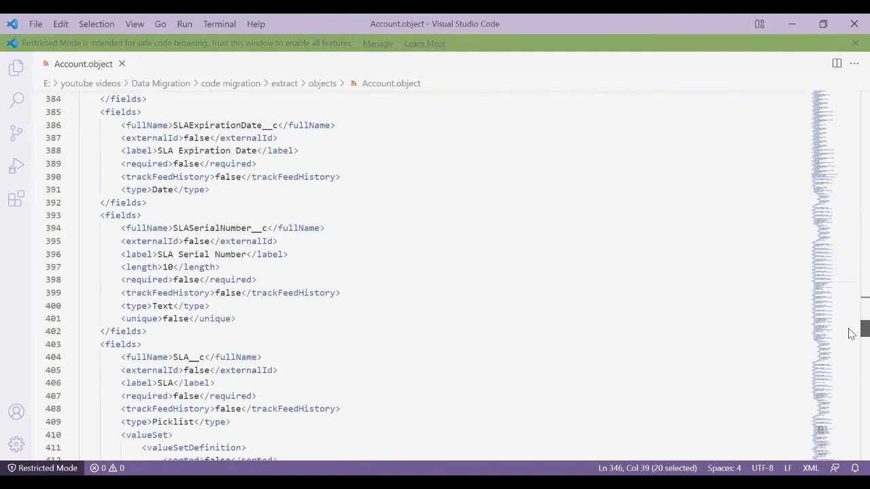
pyautogui.scroll(-10, 850, 357)
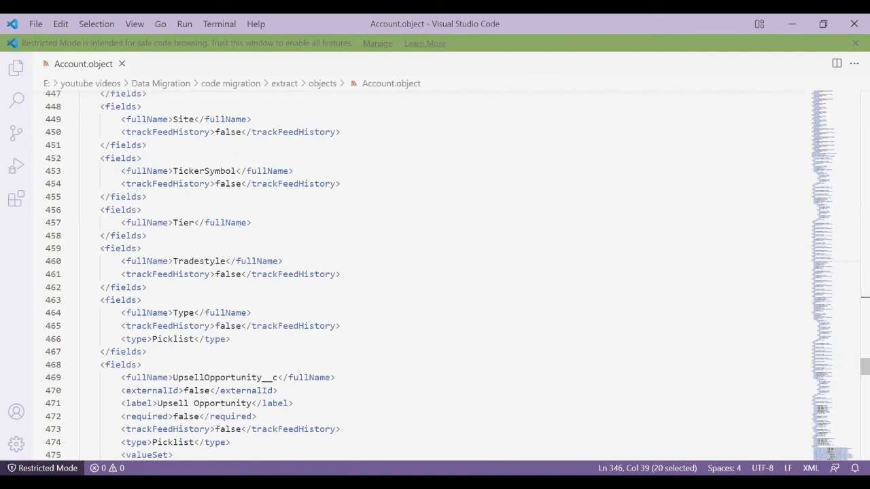
# Step: Switch to Salesforce in the browser, review the Account object's Active field and its picklist values, and return to the Fields & Relationships list
pyautogui.hotkey('alt', 'Tab')
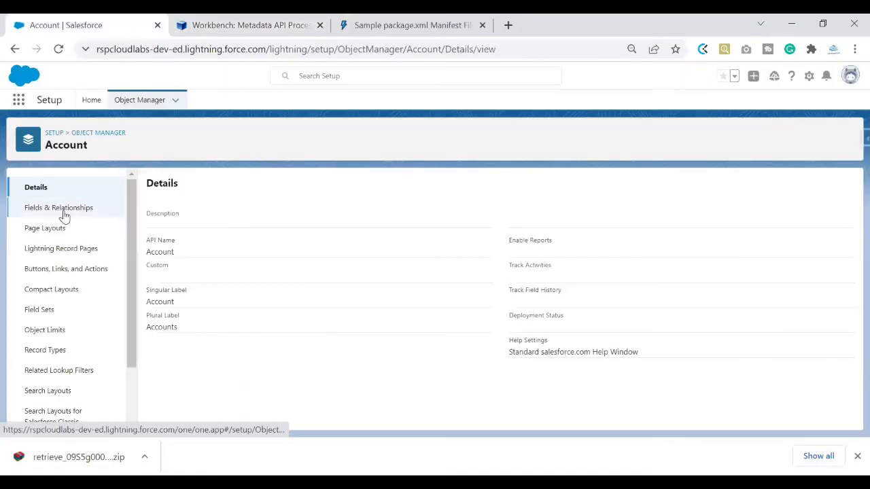
pyautogui.click(63, 213)
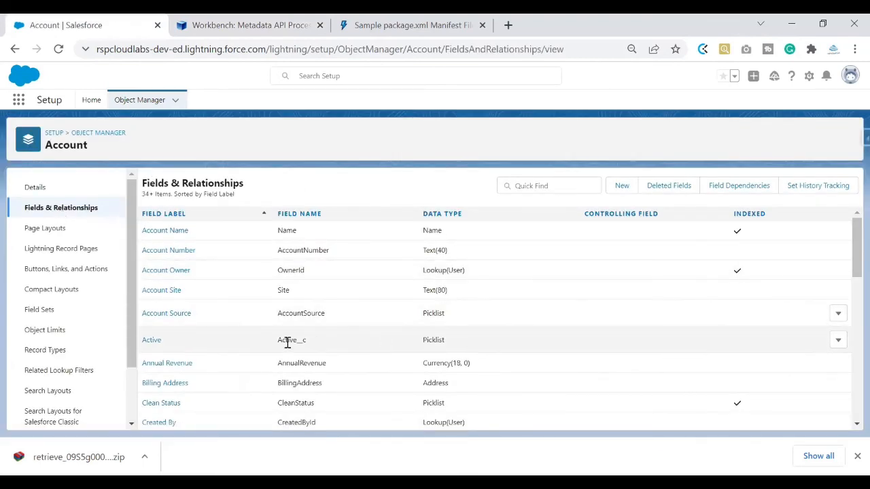
pyautogui.click(150, 340)
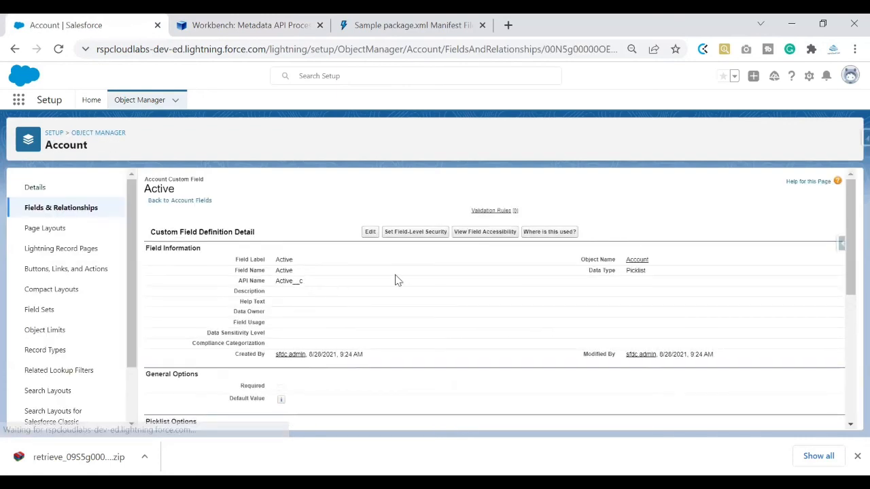
pyautogui.moveTo(849, 228); pyautogui.dragTo(846, 339)
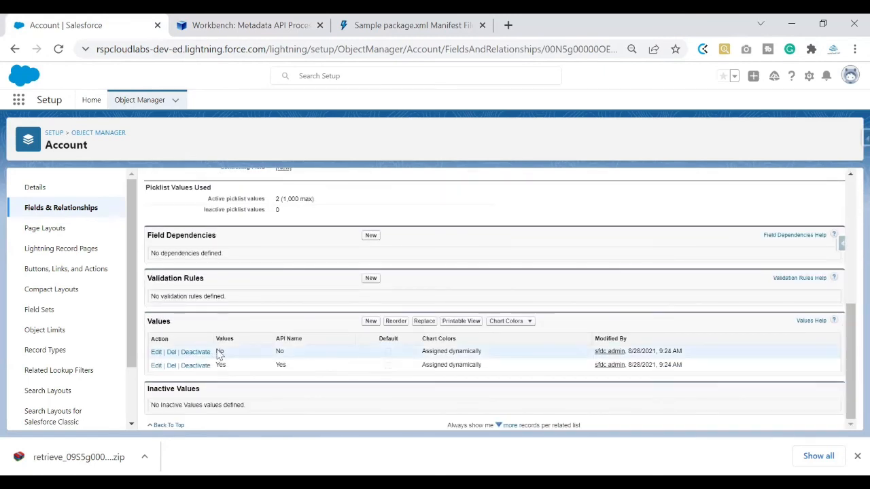
pyautogui.click(82, 213)
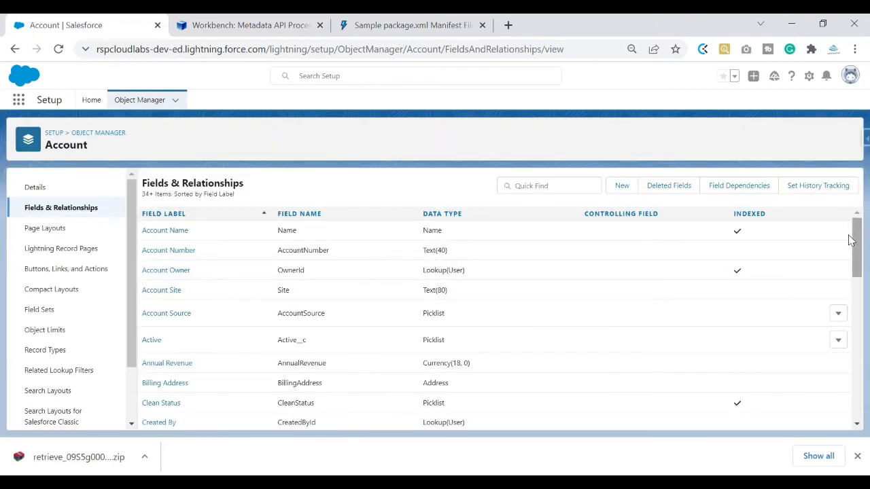
# Step: Review the Customer Priority field's definition and picklist values, return to Fields & Relationships, and find Number of Locations
pyautogui.moveTo(851, 234); pyautogui.dragTo(850, 280)
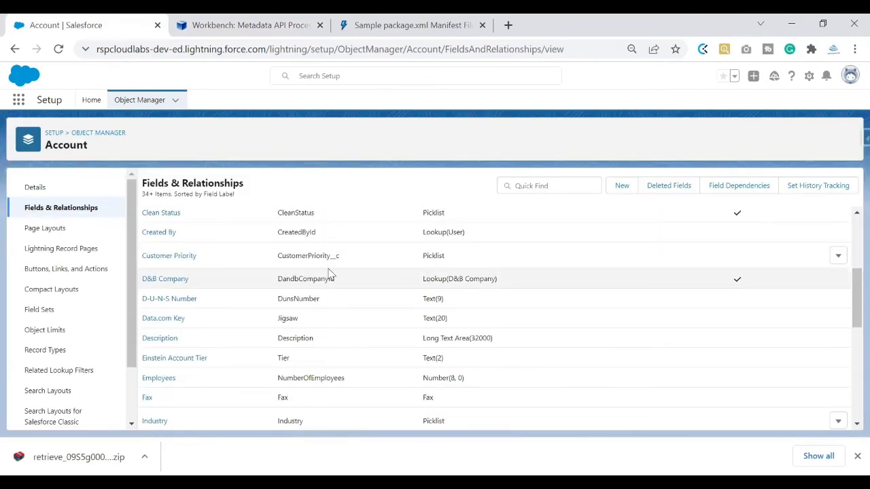
pyautogui.click(184, 262)
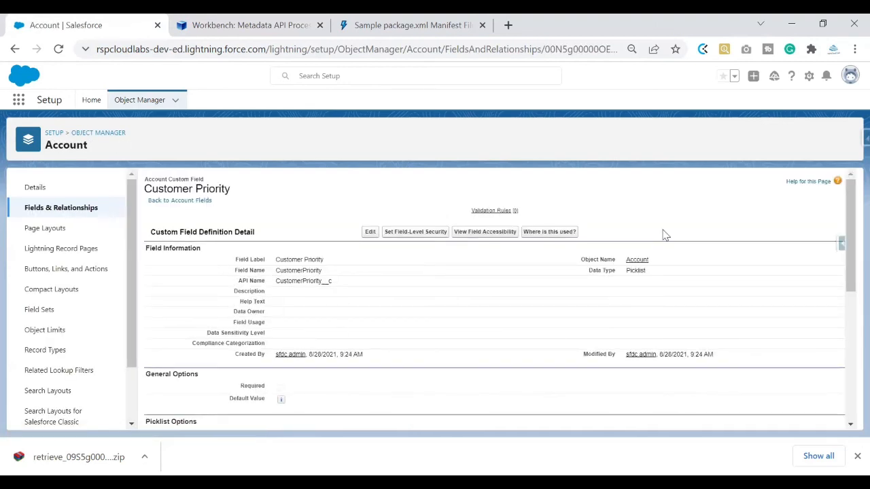
pyautogui.scroll(-4, 851, 270)
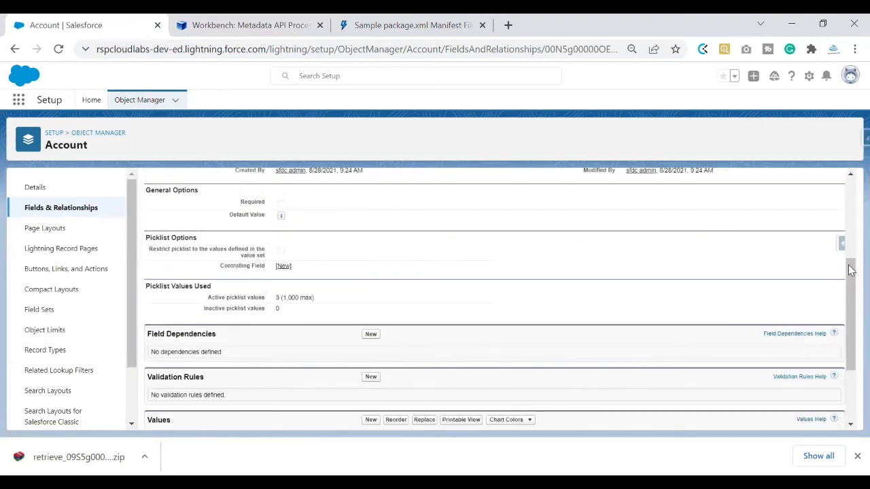
pyautogui.scroll(-3, 850, 268)
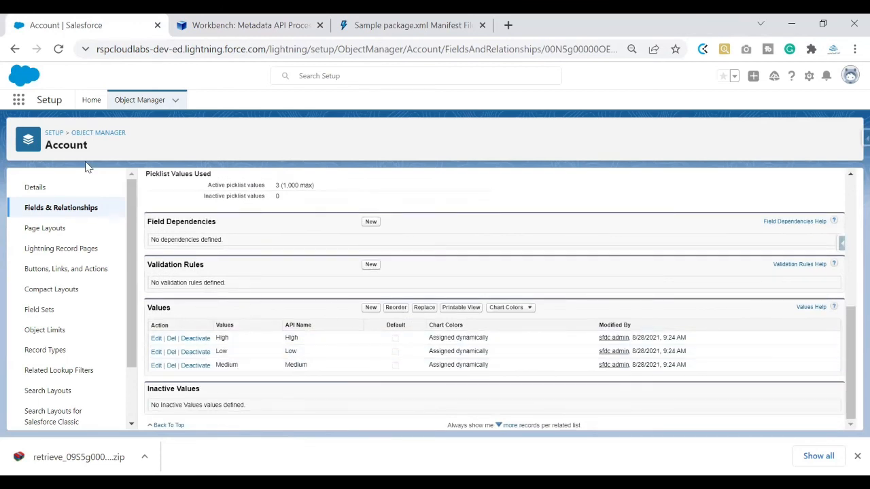
pyautogui.click(95, 202)
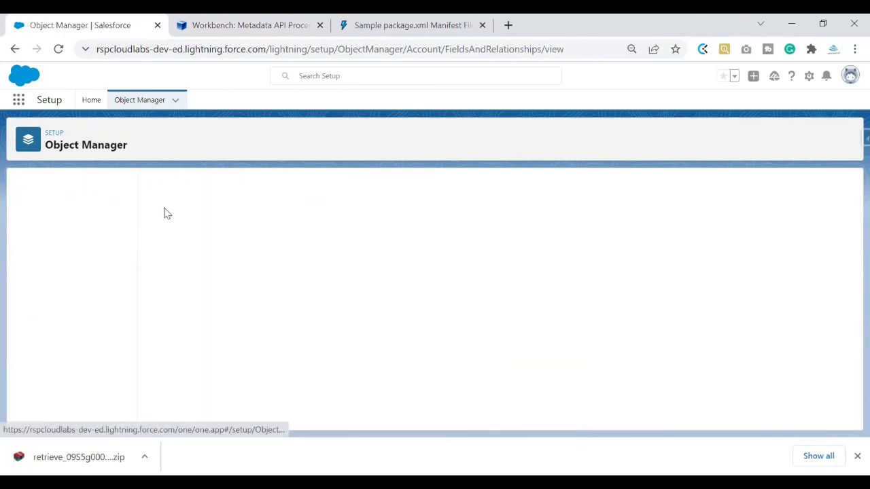
pyautogui.moveTo(851, 246); pyautogui.dragTo(851, 365)
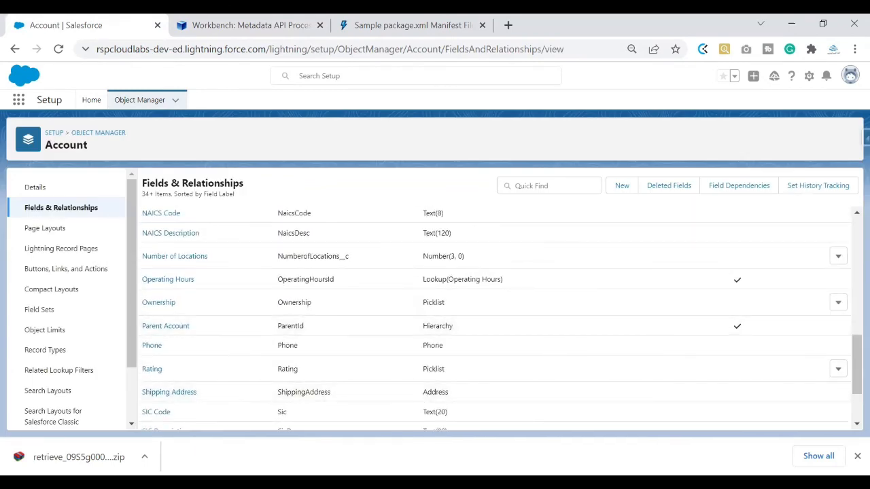
# Step: Switch back to Account.object in Visual Studio Code and highlight the whole PlatinumandGoldSLACustomers listViews block
pyautogui.hotkey('alt', 'Tab')
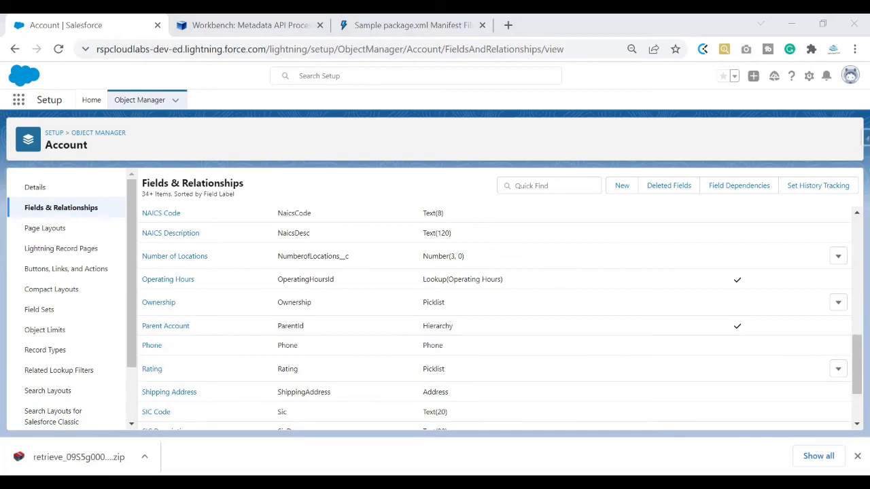
pyautogui.hotkey('alt', 'Tab')
pyautogui.moveTo(851, 365); pyautogui.dragTo(851, 416)
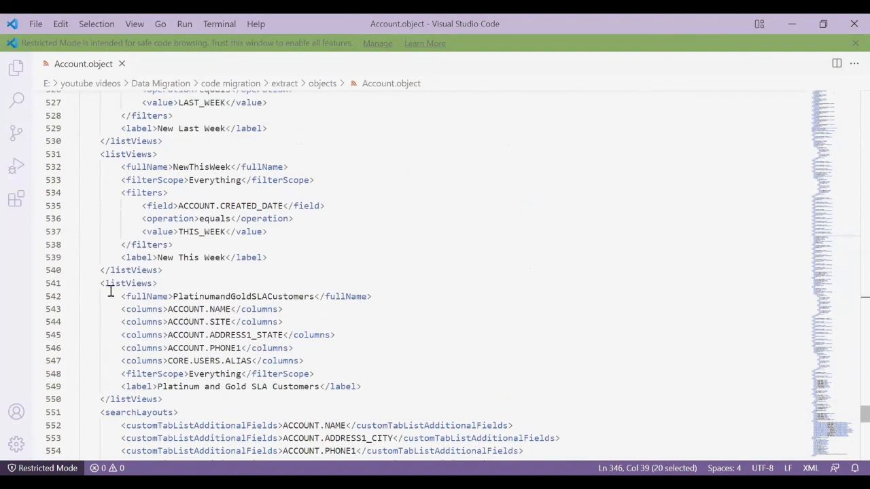
pyautogui.moveTo(101, 283); pyautogui.dragTo(174, 400)
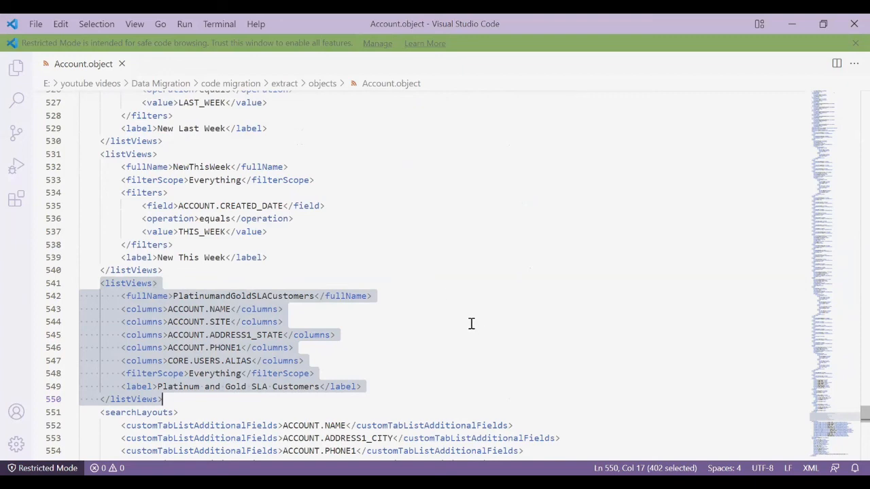
# Step: Review the listViews definitions from AllAccounts through NewThisWeek, and highlight the full name PlatinumandGoldSLACustomers
pyautogui.scroll(3, 850, 422)
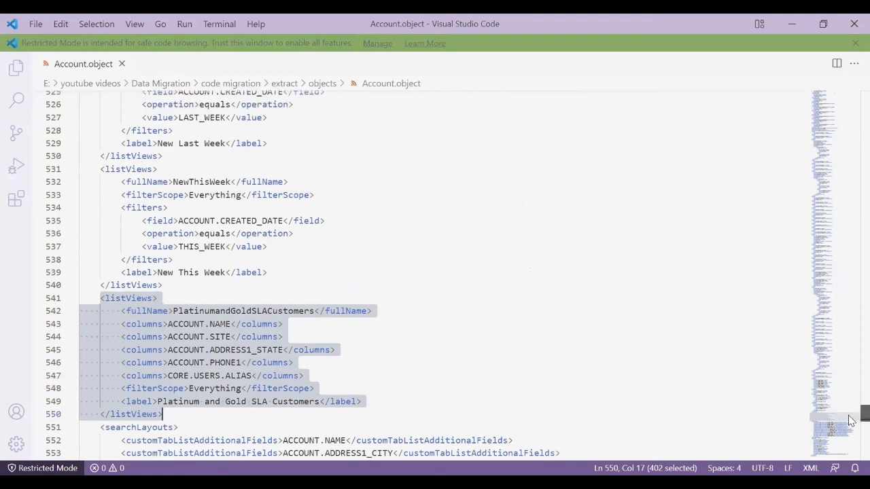
pyautogui.scroll(7, 849, 416)
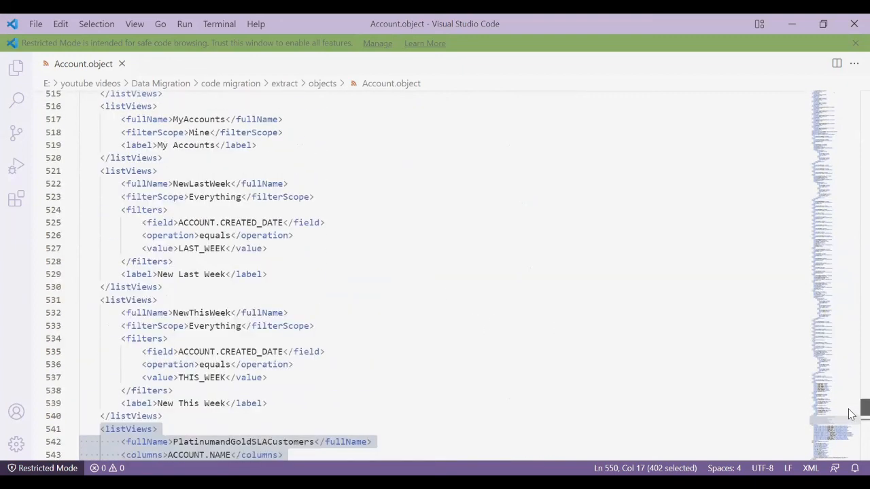
pyautogui.scroll(-1, 851, 405)
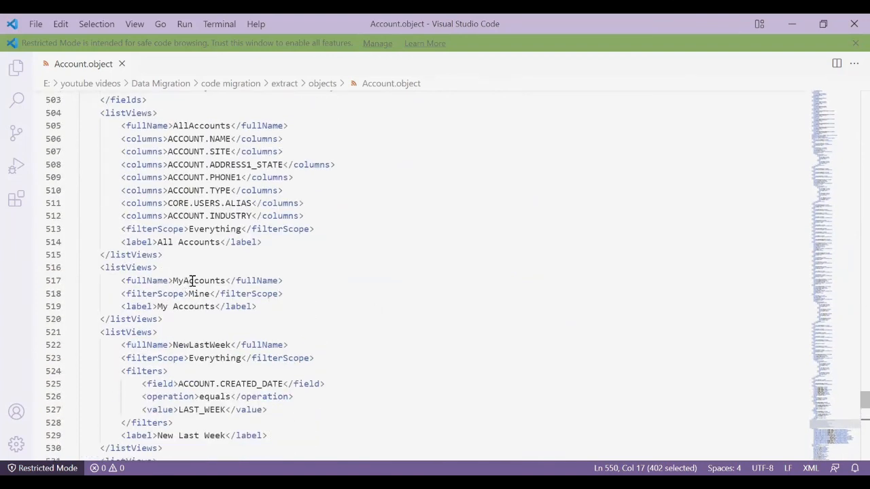
pyautogui.click(192, 281)
pyautogui.click(193, 345)
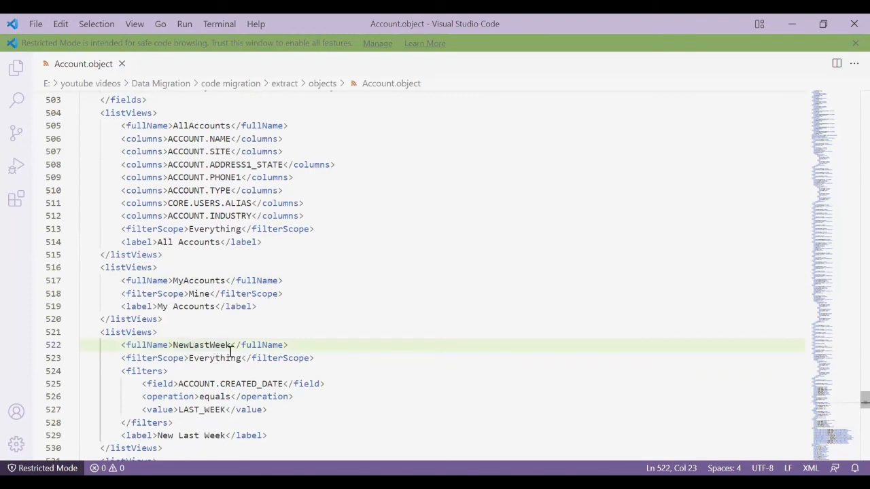
pyautogui.scroll(-3, 851, 397)
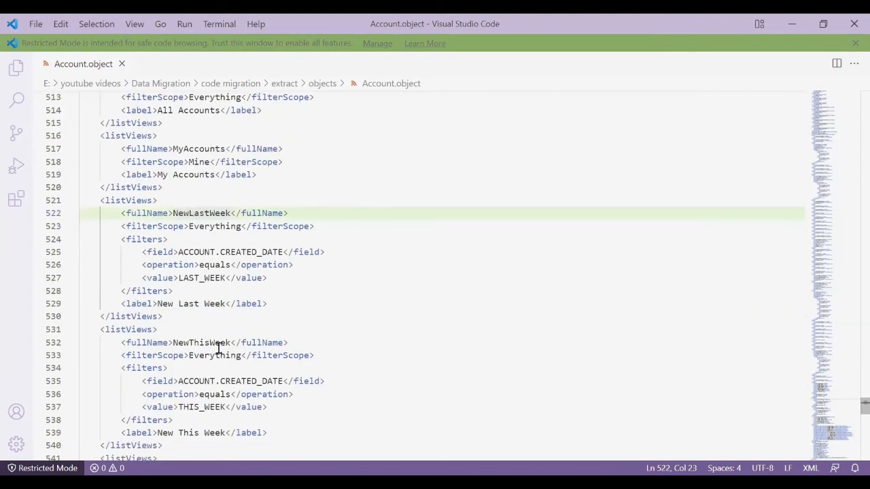
pyautogui.scroll(-5, 851, 412)
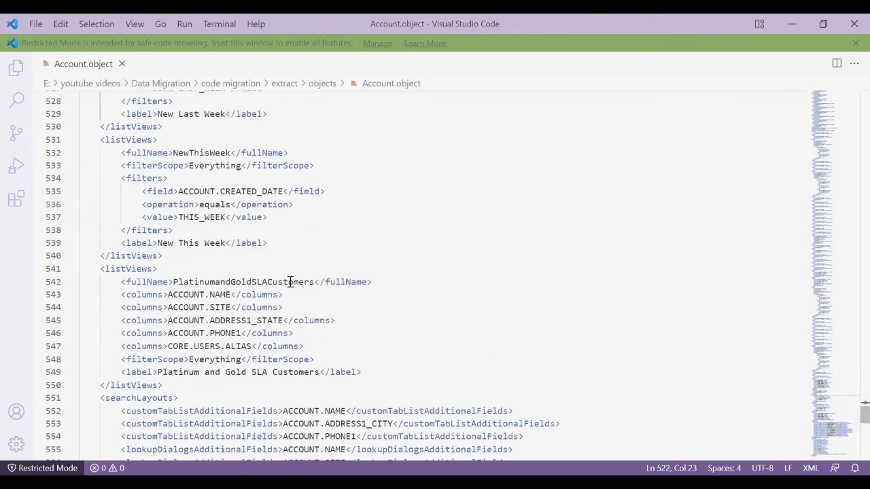
pyautogui.doubleClick(288, 284)
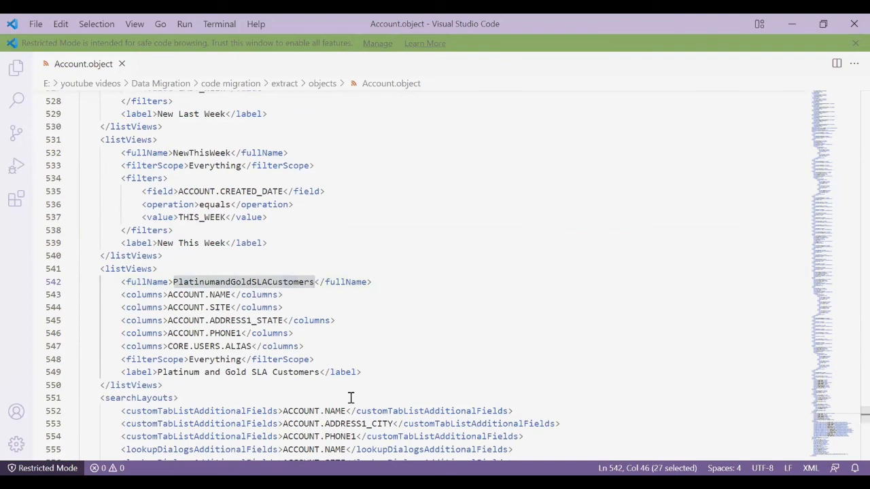
# Step: Switch to Salesforce in the browser and open the Accounts list, searching for "acc" among the apps and items
pyautogui.hotkey('alt', 'Tab')
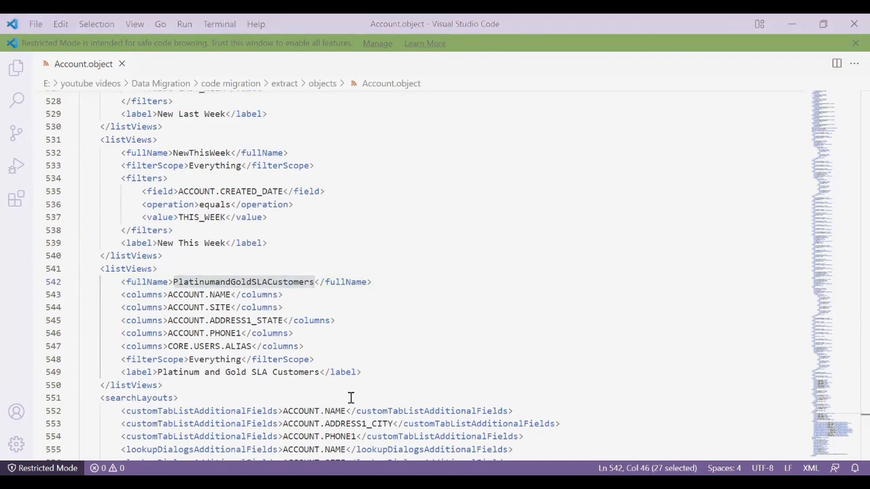
pyautogui.hotkey('alt', 'Tab')
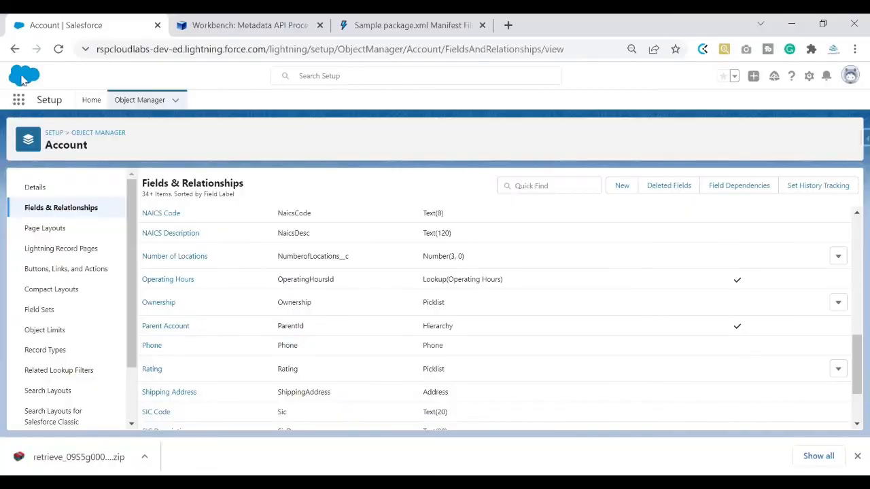
pyautogui.click(18, 100)
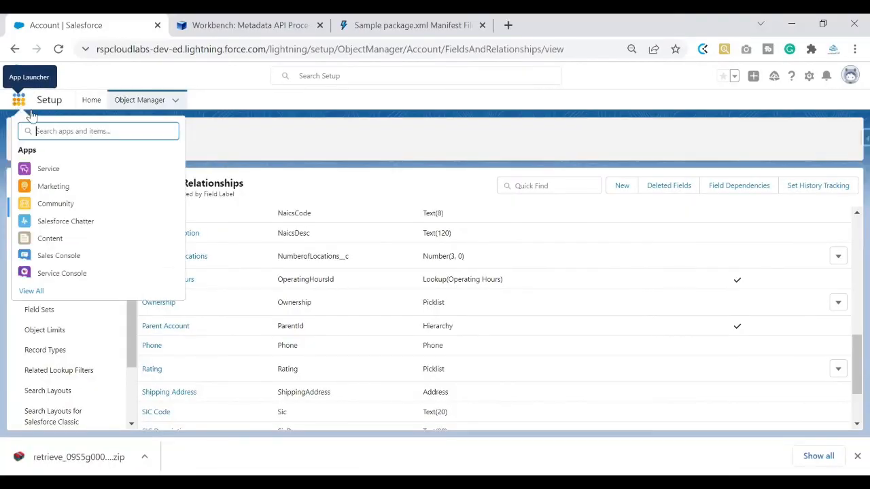
pyautogui.write('acc')
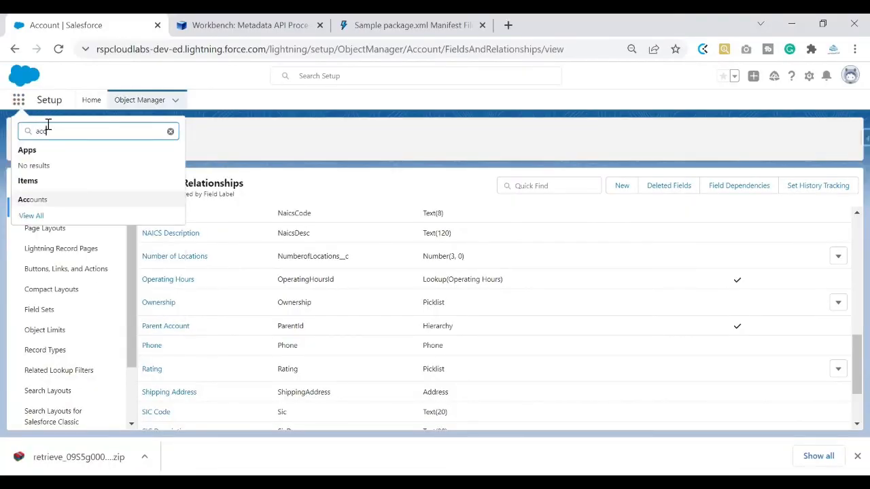
pyautogui.click(41, 199)
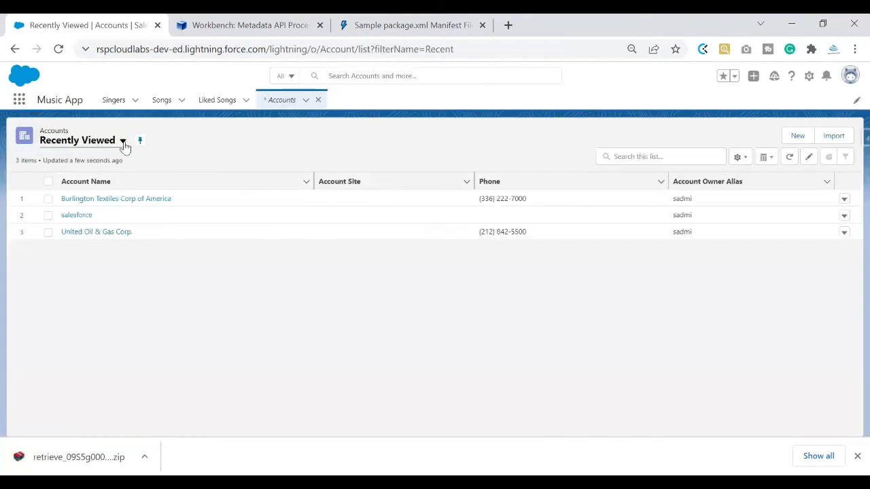
# Step: Examine the available Account list views and display the All Accounts list view
pyautogui.click(123, 141)
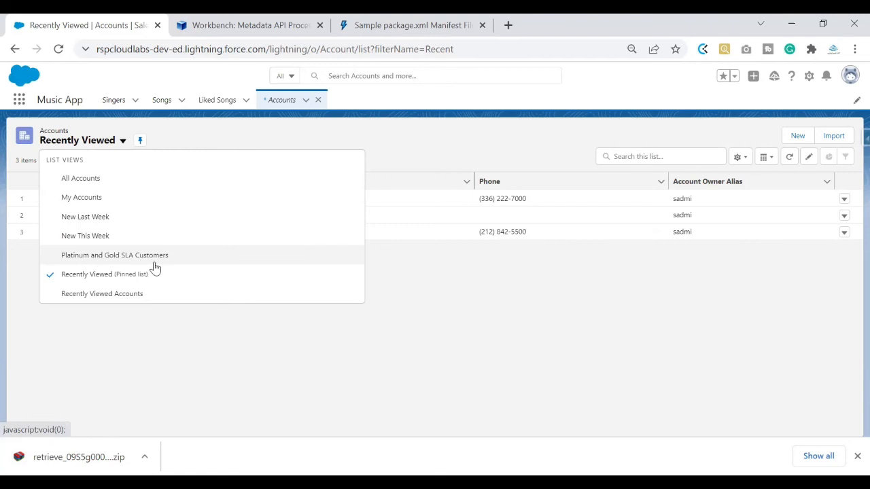
pyautogui.click(153, 343)
pyautogui.click(123, 143)
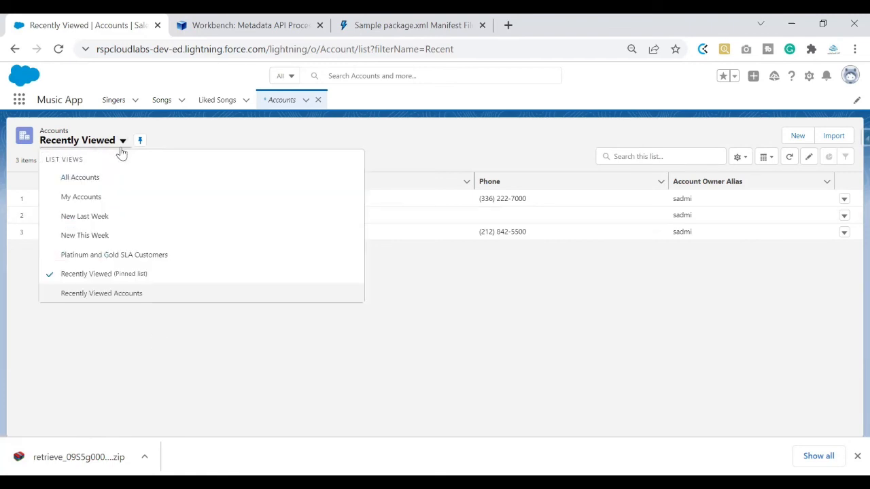
pyautogui.click(105, 182)
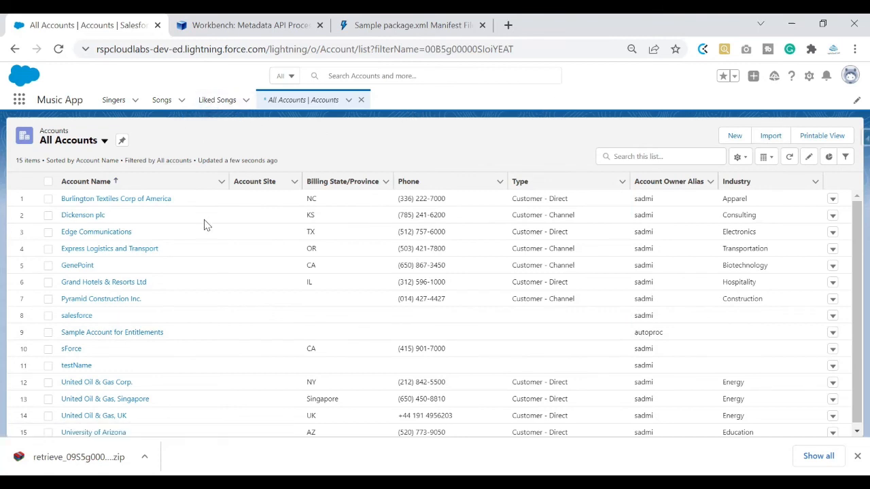
# Step: Dismiss the browser's download bar, open the Singer1 record, and open the Singer object's setup for editing
pyautogui.click(857, 457)
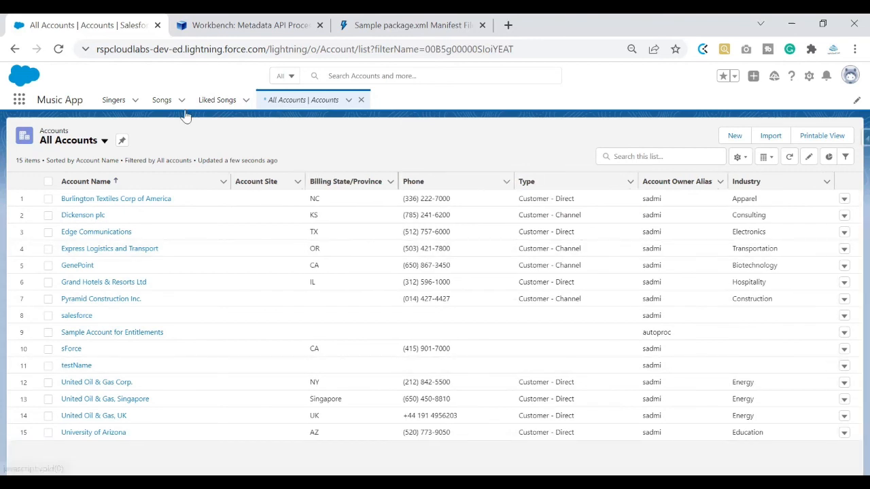
pyautogui.click(113, 102)
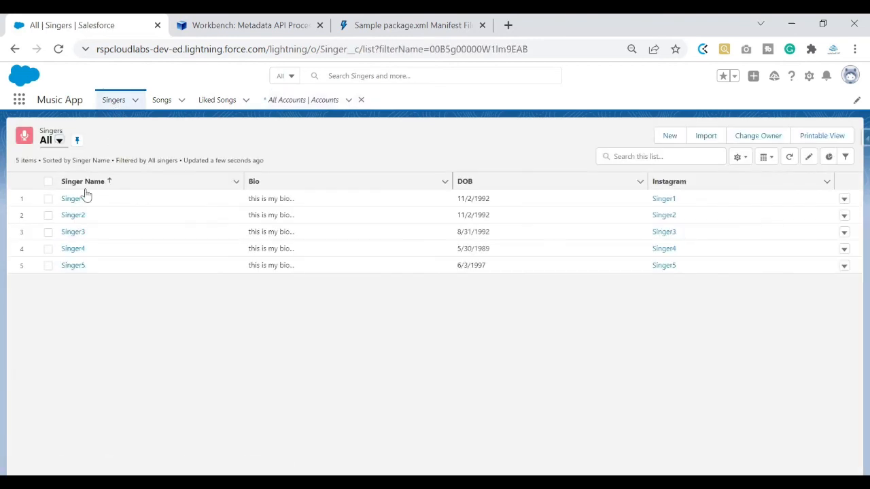
pyautogui.click(72, 199)
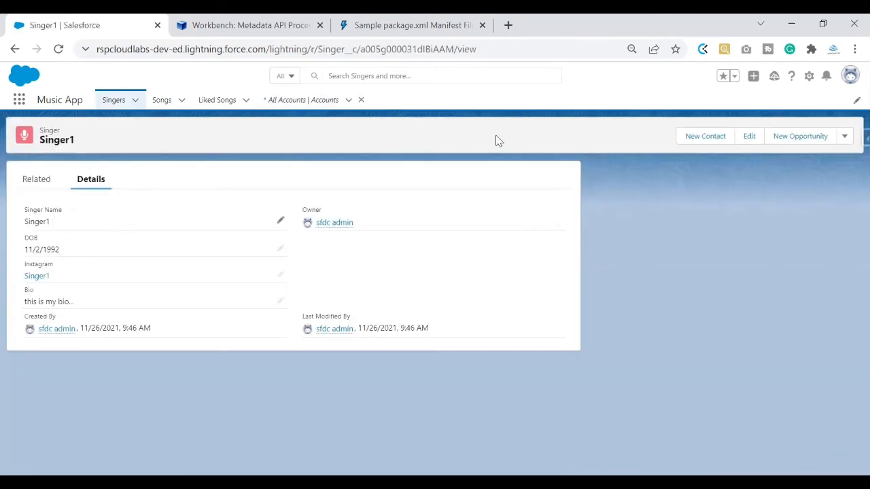
pyautogui.click(809, 78)
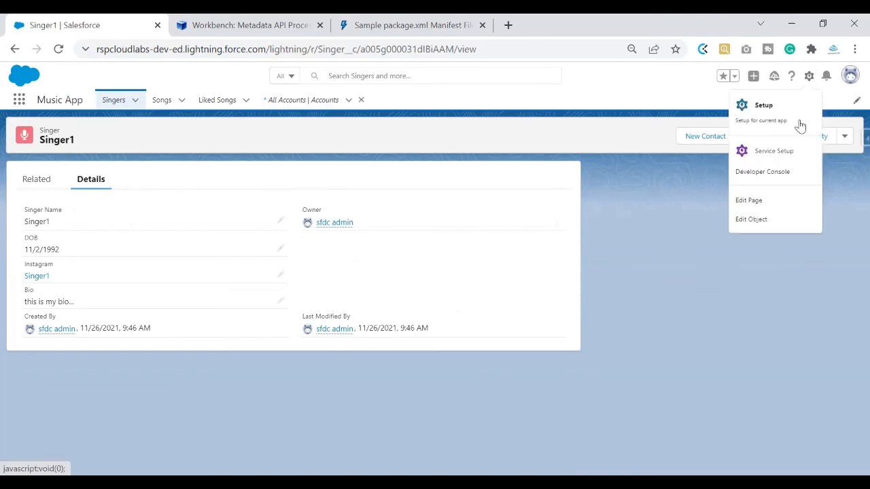
pyautogui.click(769, 221)
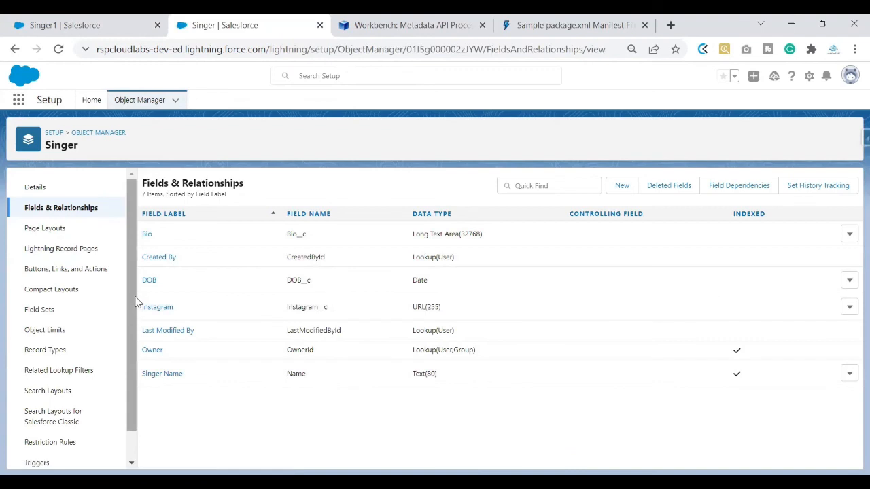
# Step: Look over the Singer object's fields and setup sections, and highlight the org name in the page address
pyautogui.moveTo(135, 298); pyautogui.dragTo(134, 272)
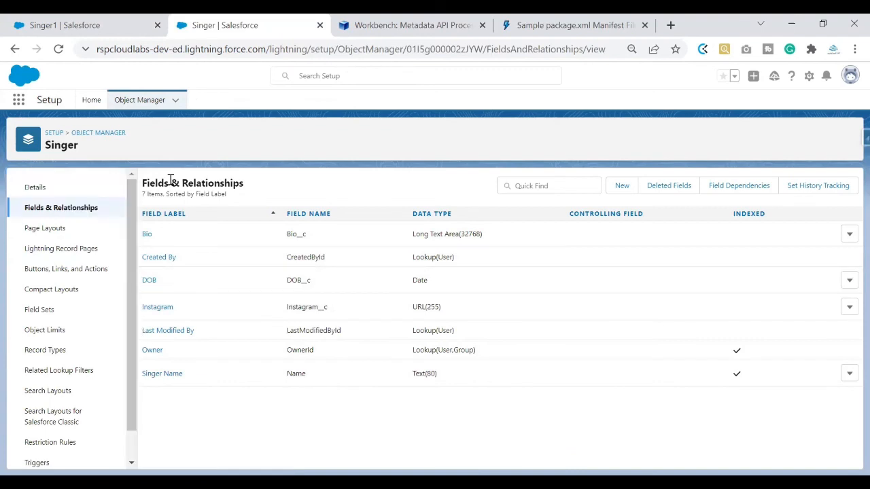
pyautogui.moveTo(150, 49); pyautogui.dragTo(89, 47)
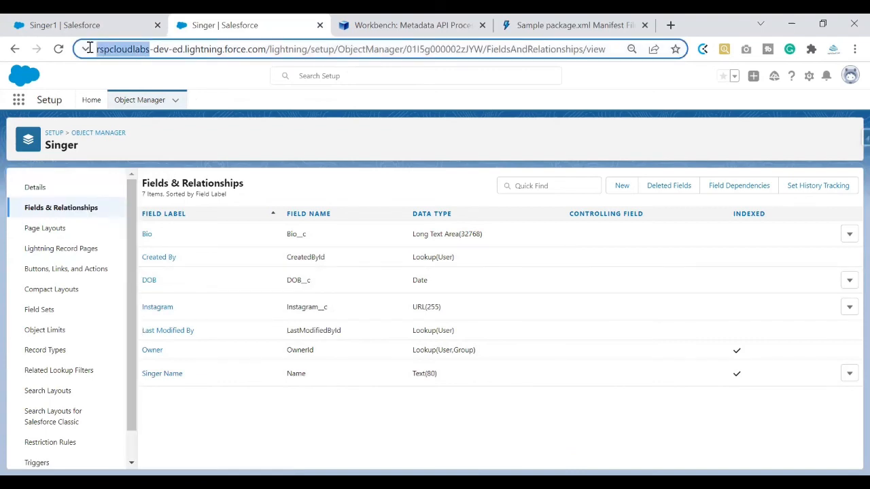
pyautogui.click(150, 73)
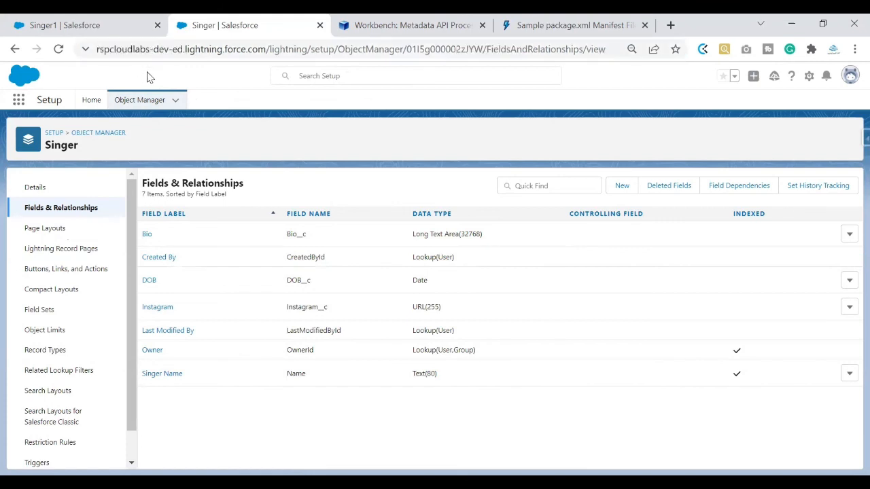
pyautogui.scroll(-1, 136, 238)
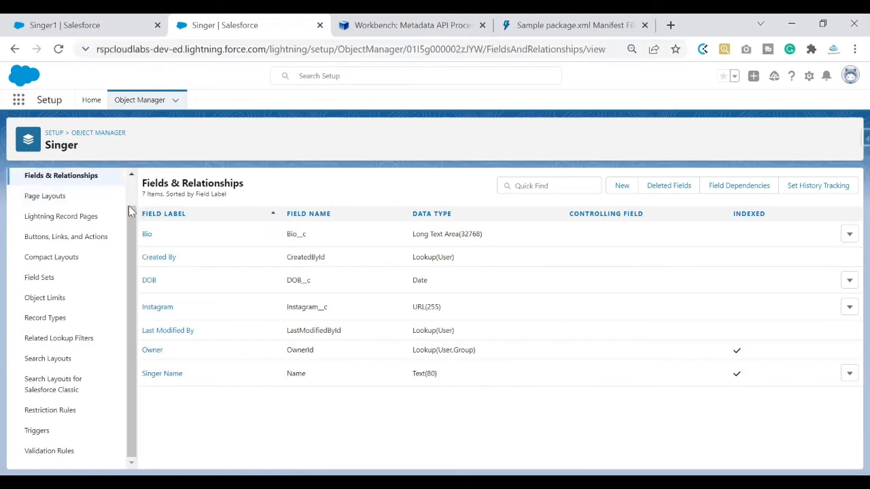
pyautogui.scroll(1, 131, 211)
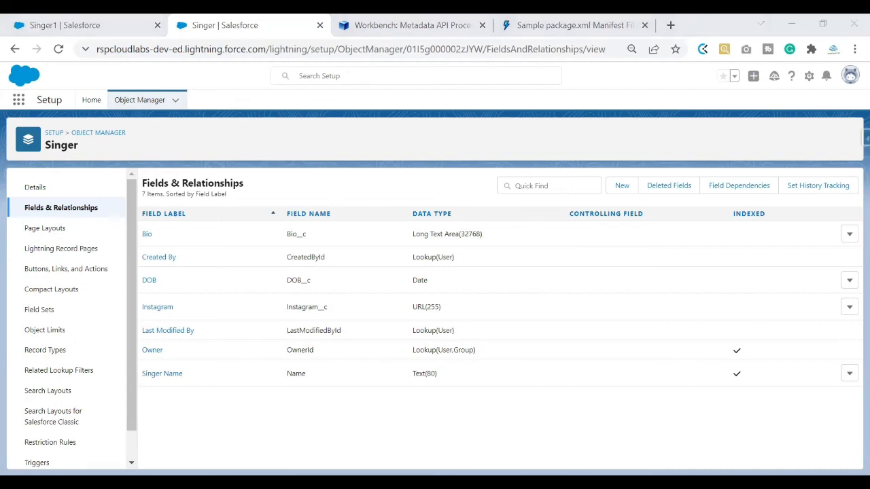
# Step: Open the Singer object's details and copy its API name
pyautogui.click(68, 191)
pyautogui.moveTo(179, 257); pyautogui.dragTo(144, 263)
pyautogui.hotkey('ctrl', 'c')
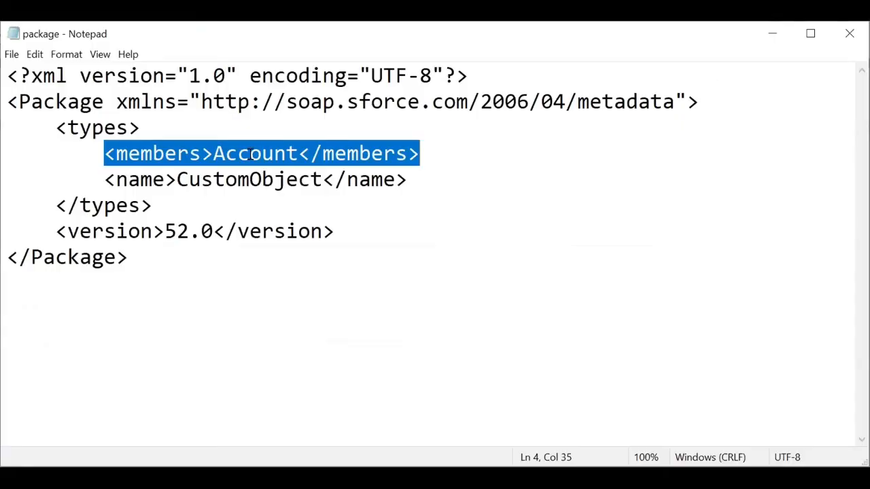
# Step: Replace the Account member in package.xml with Singer__c and save the manifest
pyautogui.click(263, 154)
pyautogui.moveTo(291, 148); pyautogui.dragTo(213, 153)
pyautogui.press('Delete')
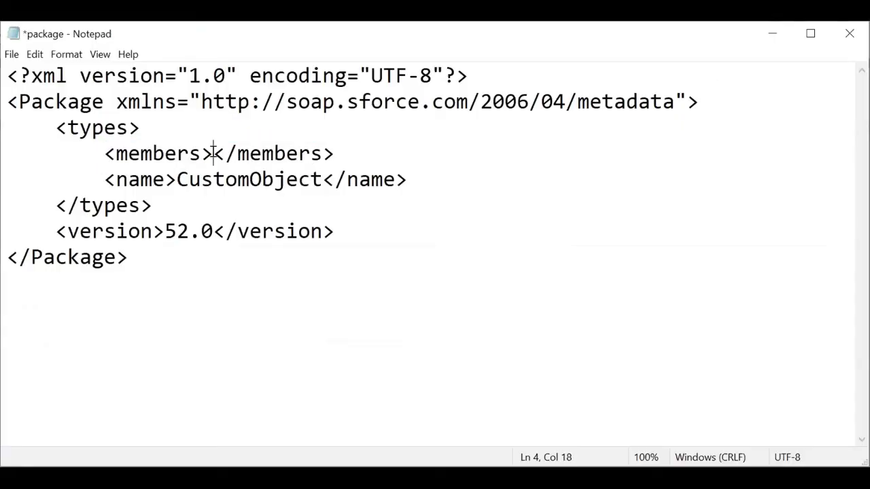
pyautogui.hotkey('ctrl', 'v')
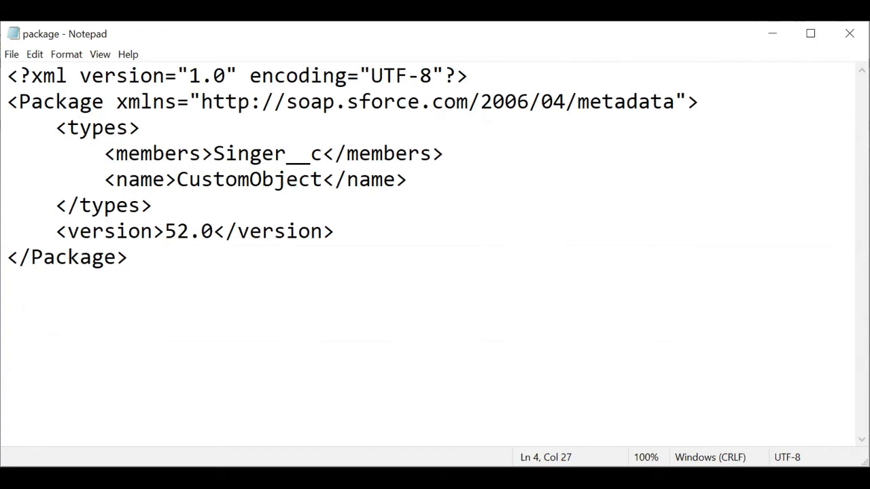
# Step: Switch to Workbench and stage a retrieve request using package.xml as the unpackaged manifest with Single Package enabled
pyautogui.hotkey('alt', 'Tab')
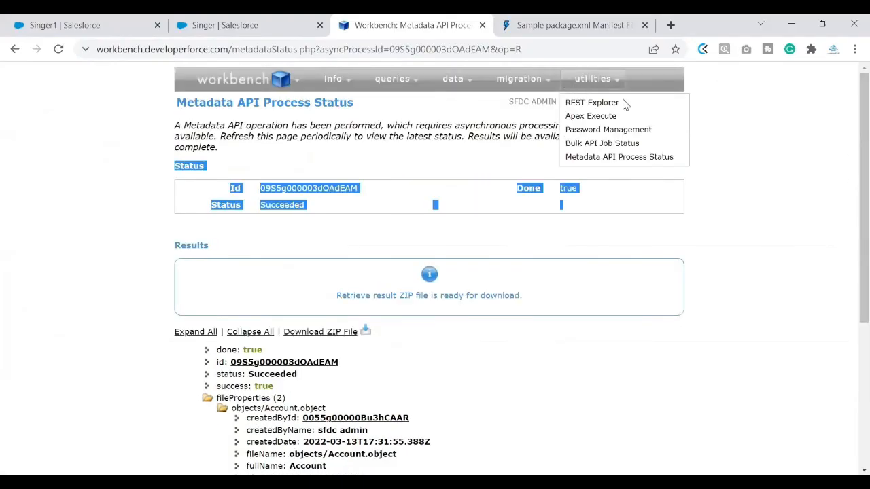
pyautogui.moveTo(519, 88)
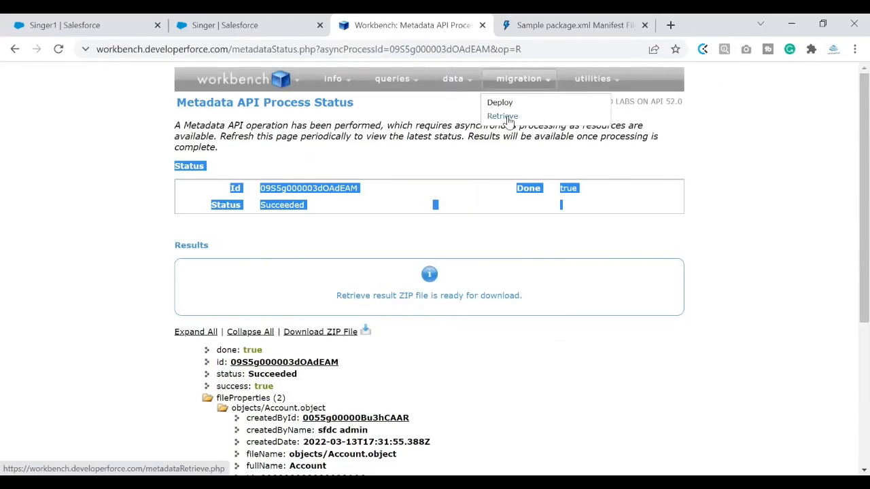
pyautogui.click(503, 116)
pyautogui.click(314, 160)
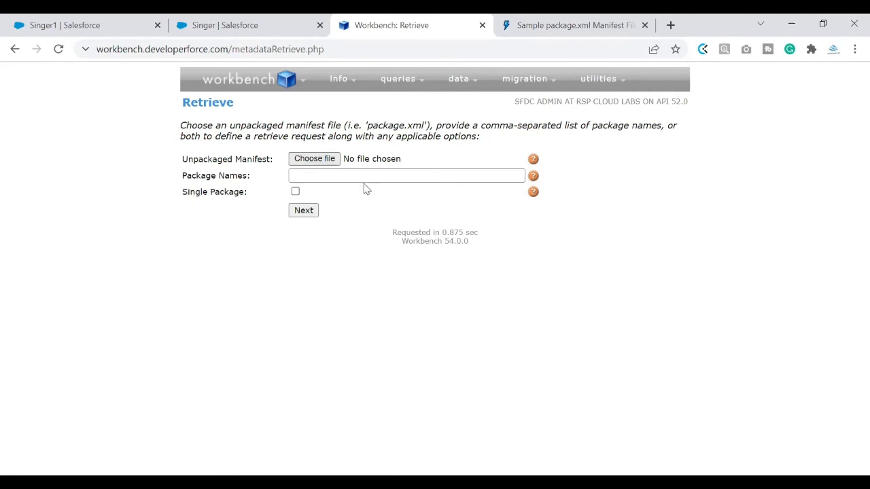
pyautogui.moveTo(485, 212); pyautogui.dragTo(484, 234)
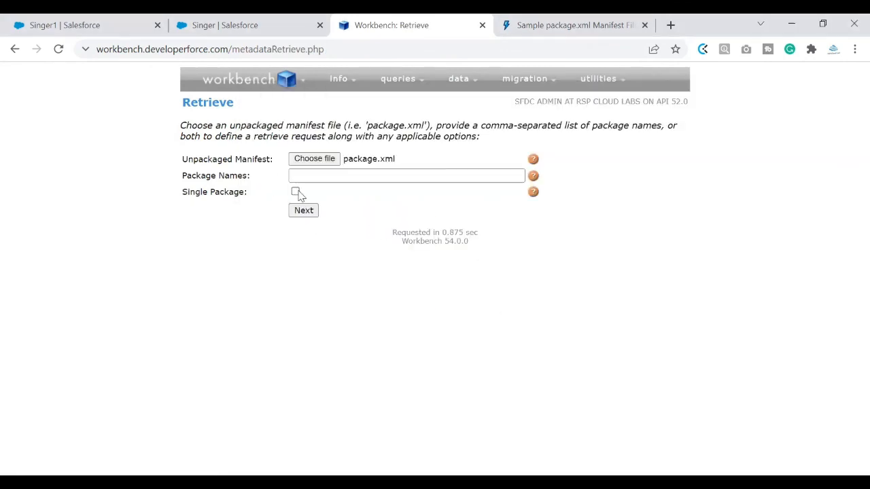
pyautogui.click(296, 192)
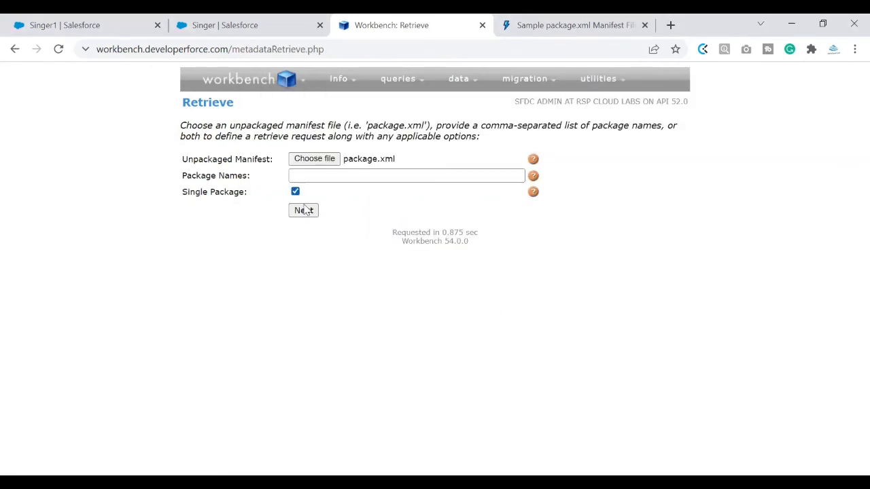
pyautogui.click(305, 212)
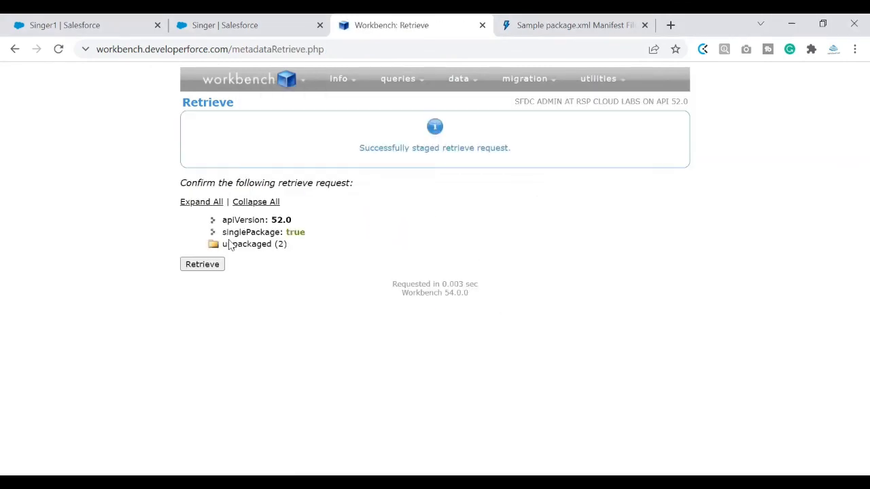
# Step: Expand the staged request's contents to check the Singer__c member, and run the retrieval
pyautogui.click(207, 202)
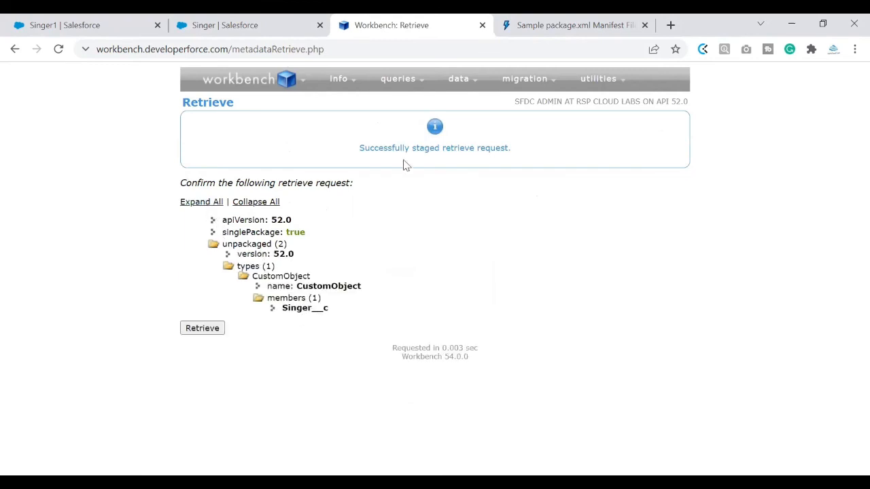
pyautogui.moveTo(395, 163); pyautogui.dragTo(511, 162)
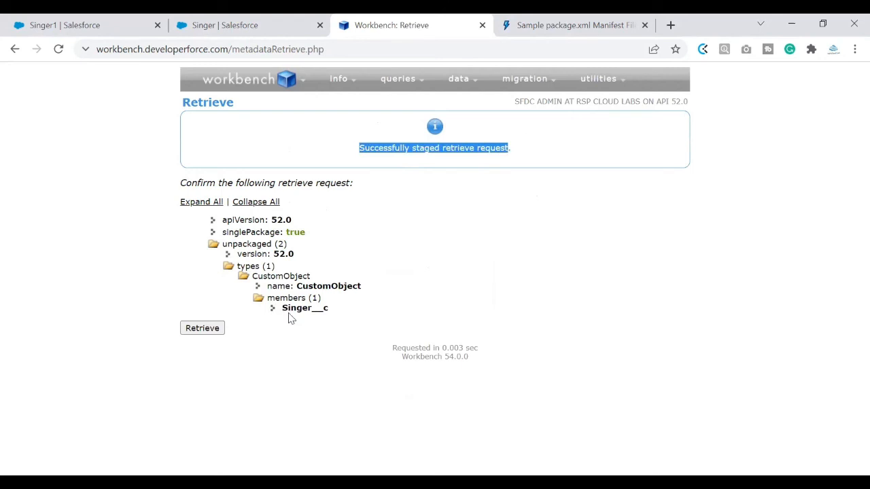
pyautogui.click(212, 333)
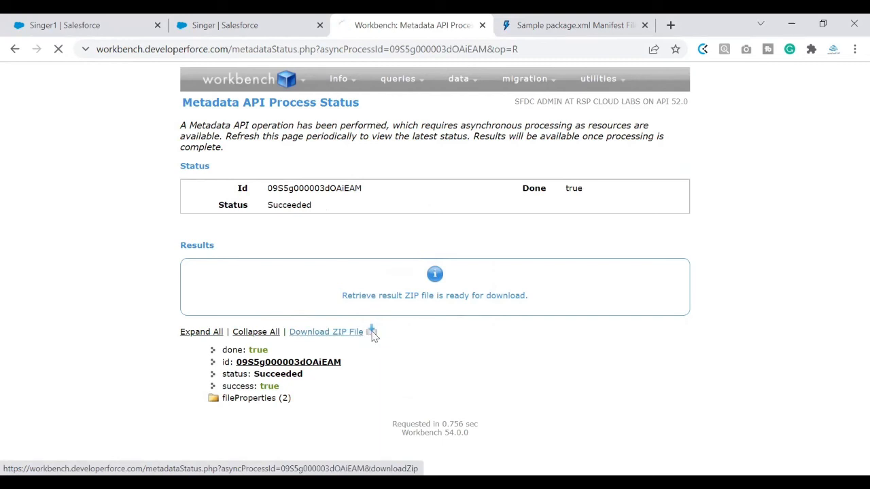
# Step: Download the retrieve result ZIP as singerobject in the Data Migration folder and show it in its folder
pyautogui.click(372, 335)
pyautogui.write('singerobject')
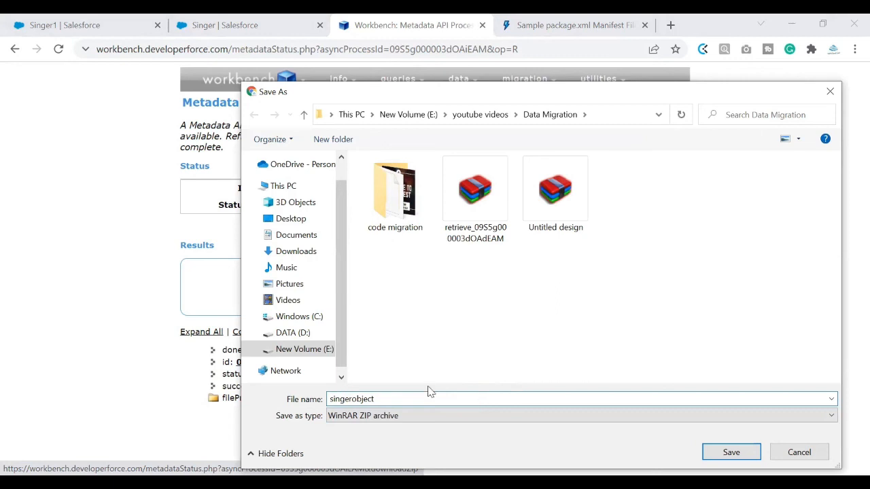
pyautogui.press('Return')
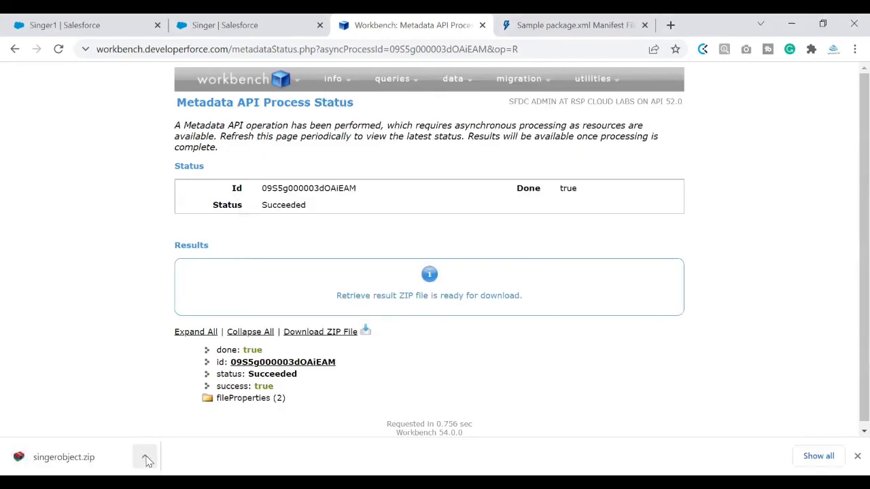
pyautogui.click(146, 460)
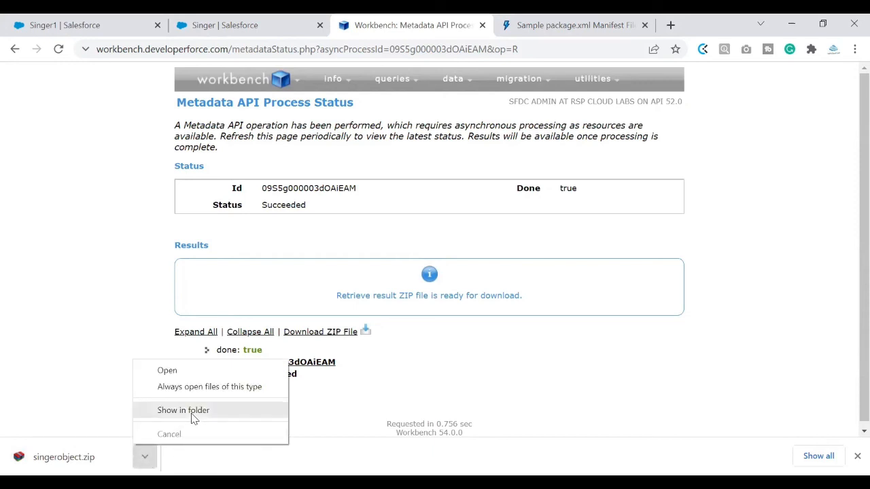
pyautogui.click(194, 414)
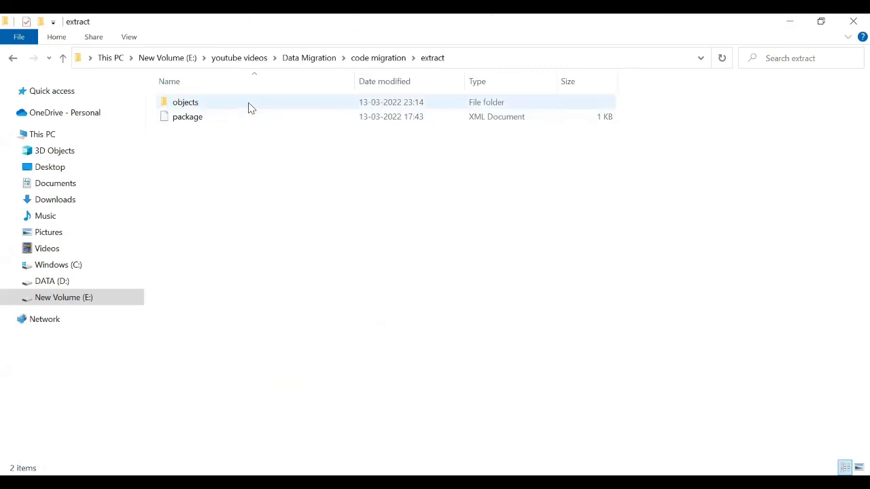
# Step: Go into the extracted package's objects folder and open the Singer__c object file in Visual Studio Code
pyautogui.doubleClick(250, 109)
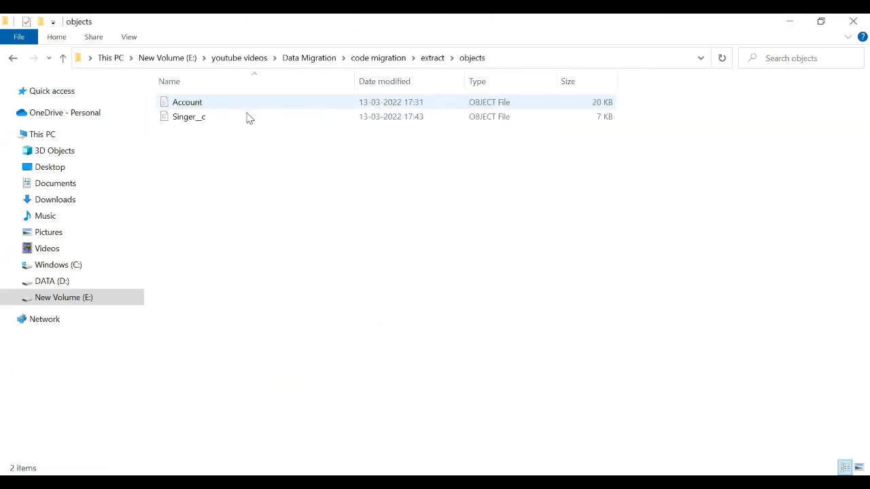
pyautogui.click(15, 58)
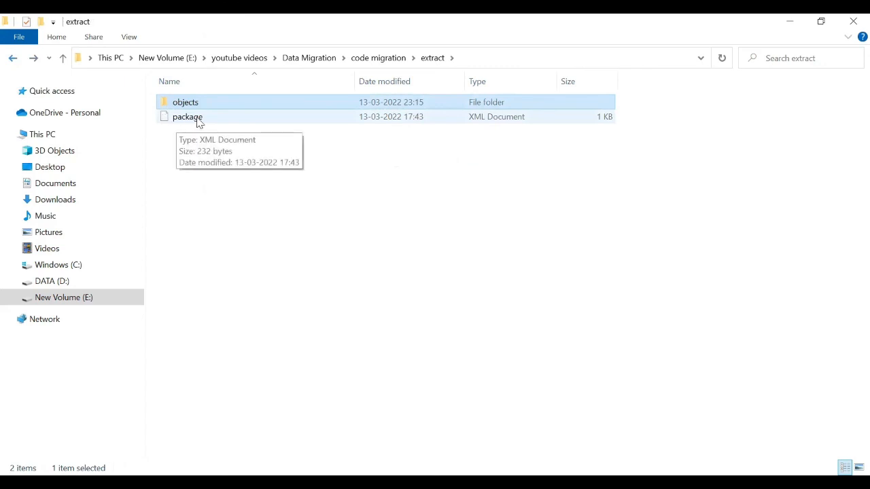
pyautogui.doubleClick(192, 107)
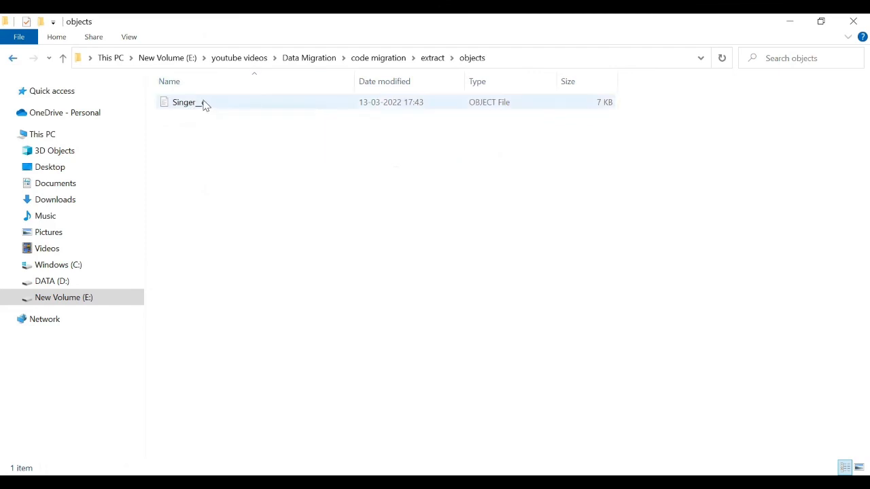
pyautogui.doubleClick(205, 102)
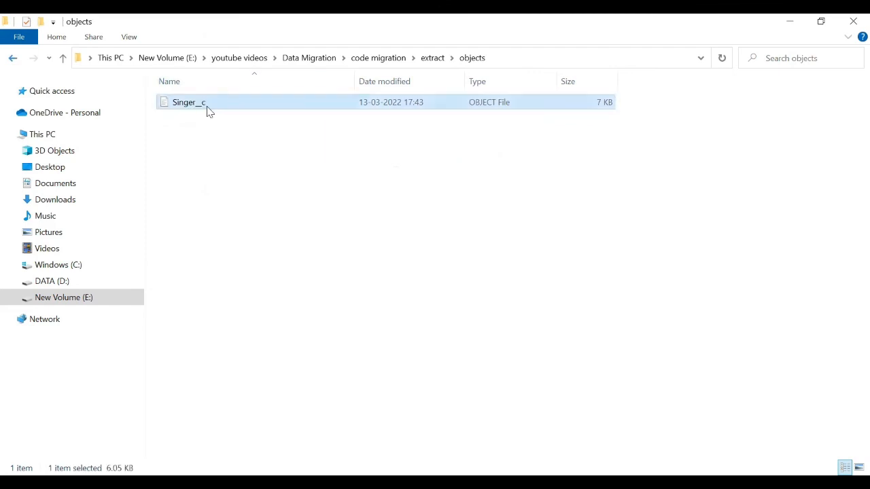
pyautogui.rightClick(208, 110)
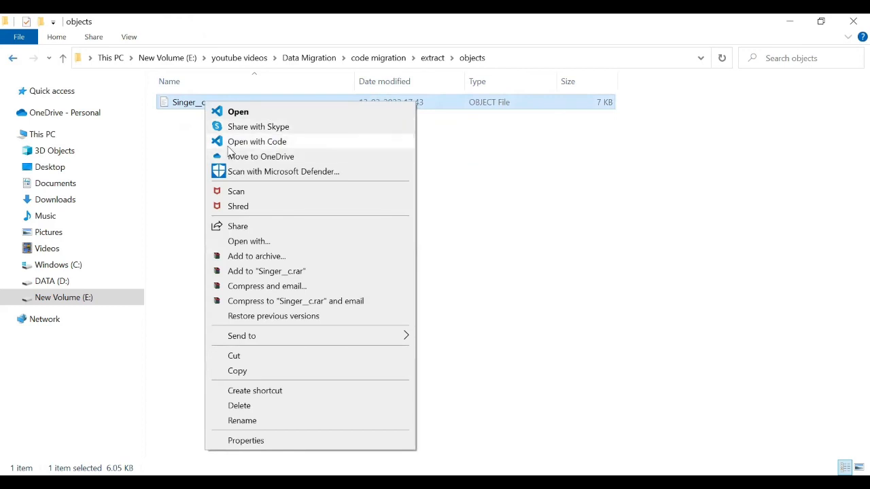
pyautogui.click(218, 127)
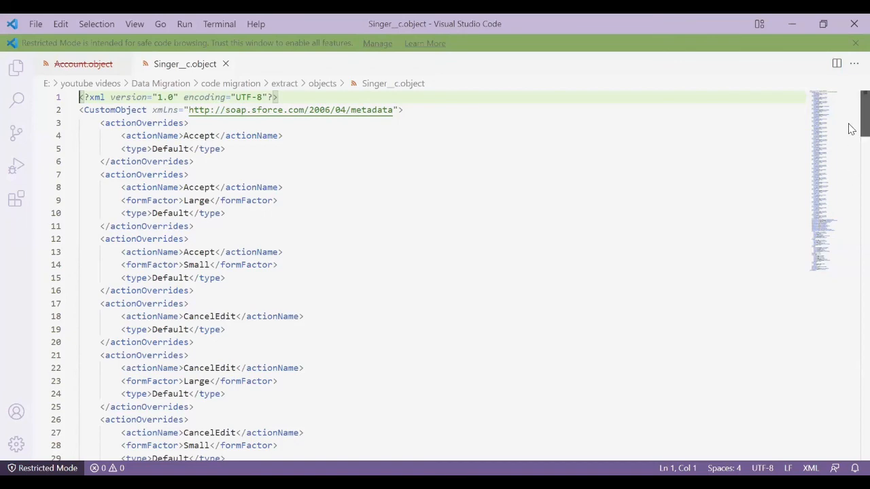
# Step: Look through the Singer__c.object file from the action overrides and object settings to the field definitions
pyautogui.scroll(-5, 849, 143)
pyautogui.scroll(-20, 850, 157)
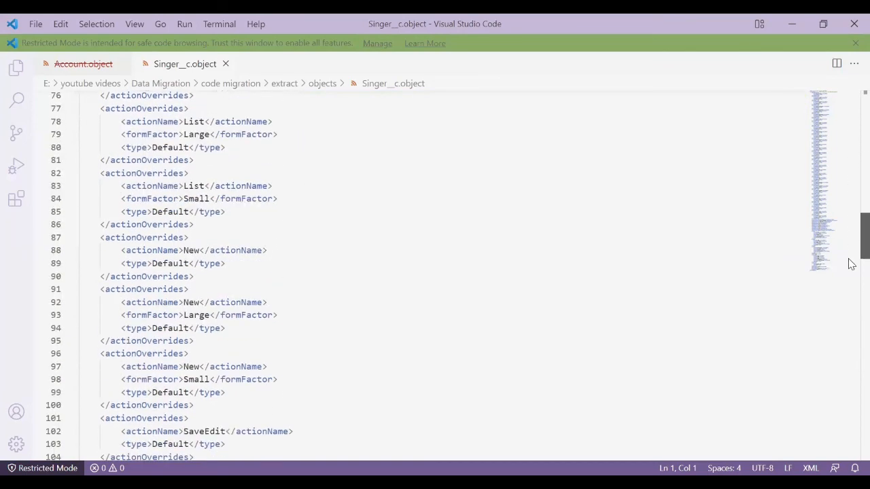
pyautogui.scroll(-10, 852, 302)
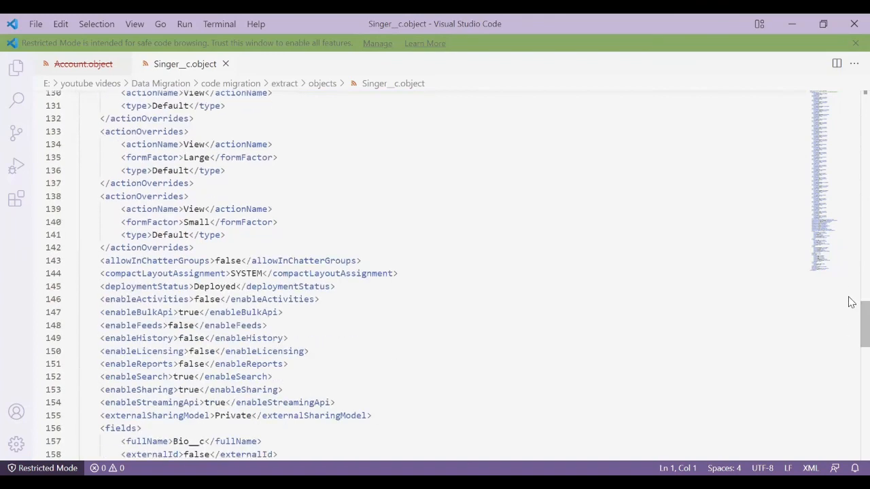
pyautogui.scroll(11, 852, 340)
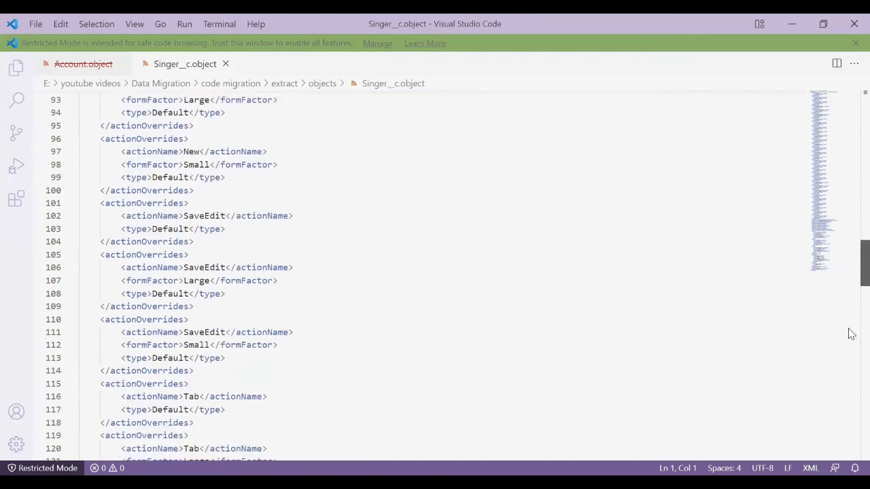
pyautogui.scroll(-11, 852, 343)
pyautogui.scroll(-7, 852, 350)
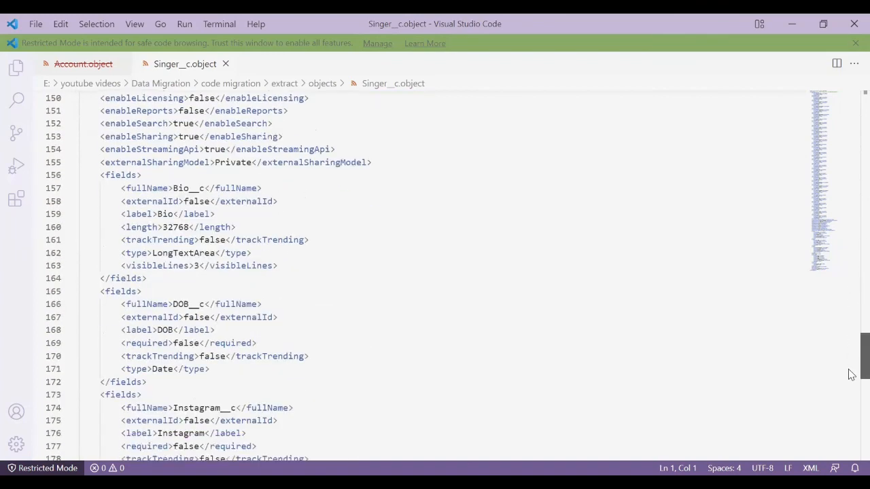
# Step: Examine the names and types of the Bio__c and DOB__c fields, and highlight the All list view's definition
pyautogui.doubleClick(184, 166)
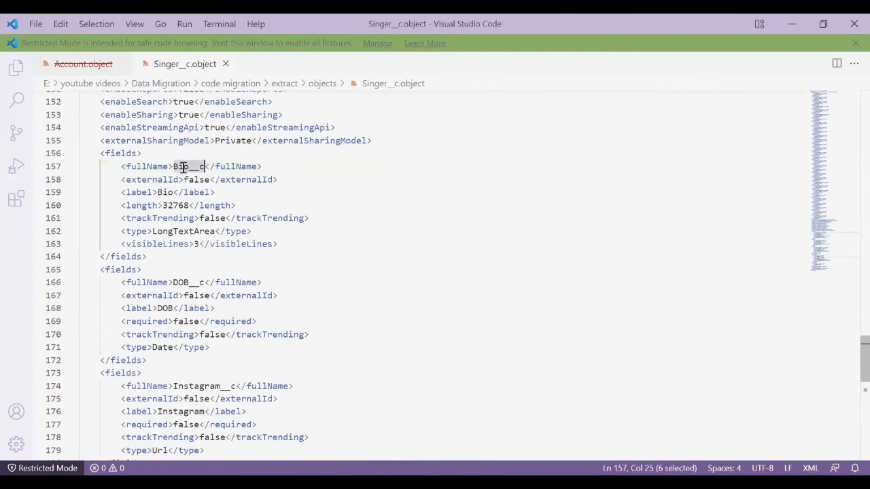
pyautogui.doubleClick(183, 231)
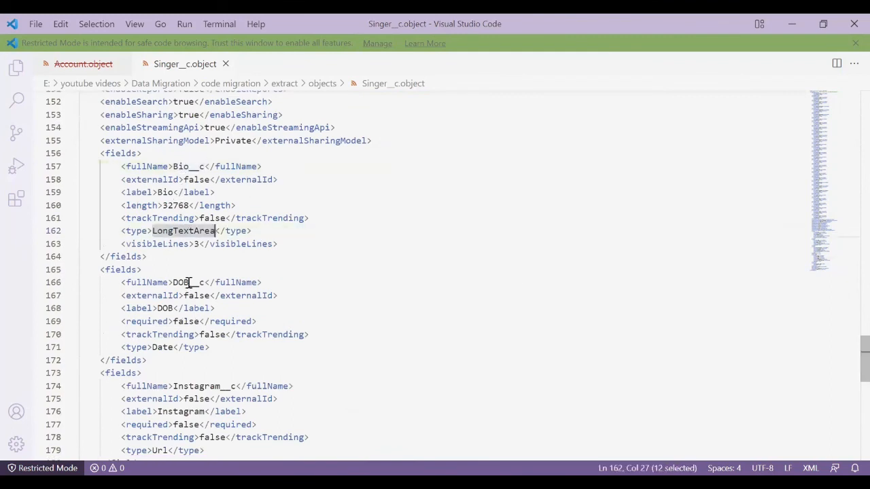
pyautogui.doubleClick(188, 282)
pyautogui.click(208, 334)
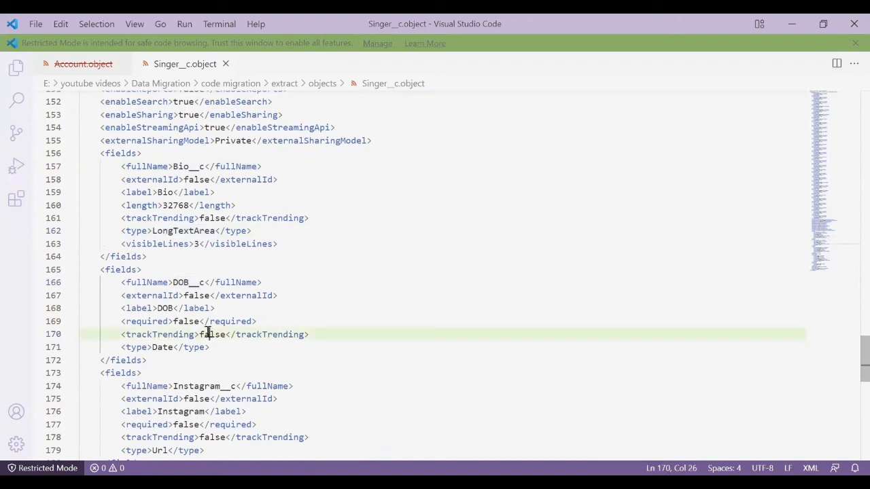
pyautogui.click(164, 347)
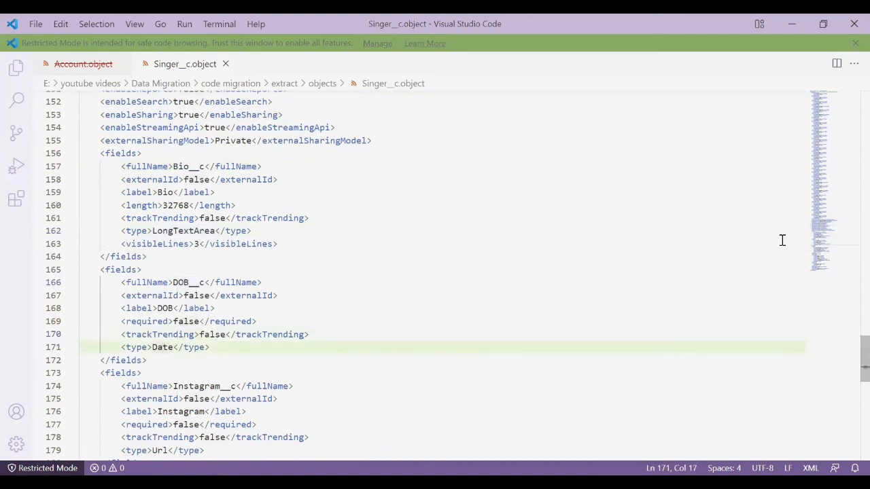
pyautogui.scroll(-3, 714, 304)
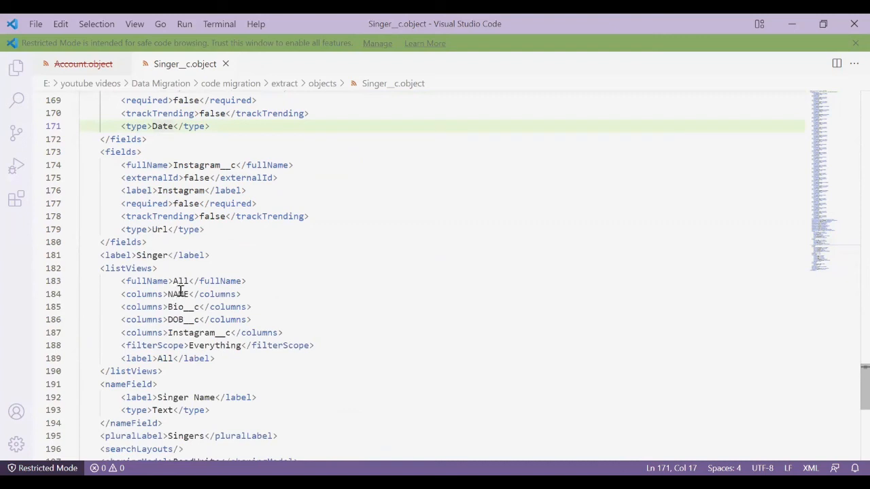
pyautogui.moveTo(105, 268); pyautogui.dragTo(317, 366)
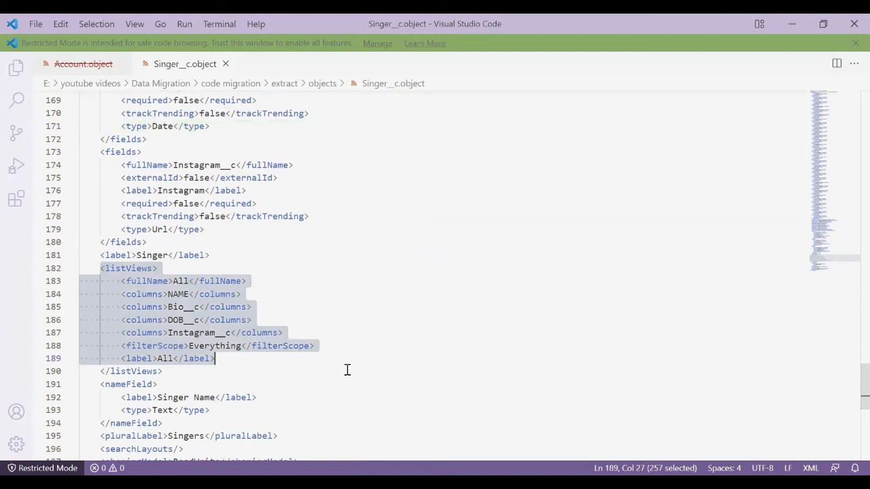
# Step: Switch to Salesforce and display the Singer object's fields and relationships
pyautogui.hotkey('alt', 'Tab')
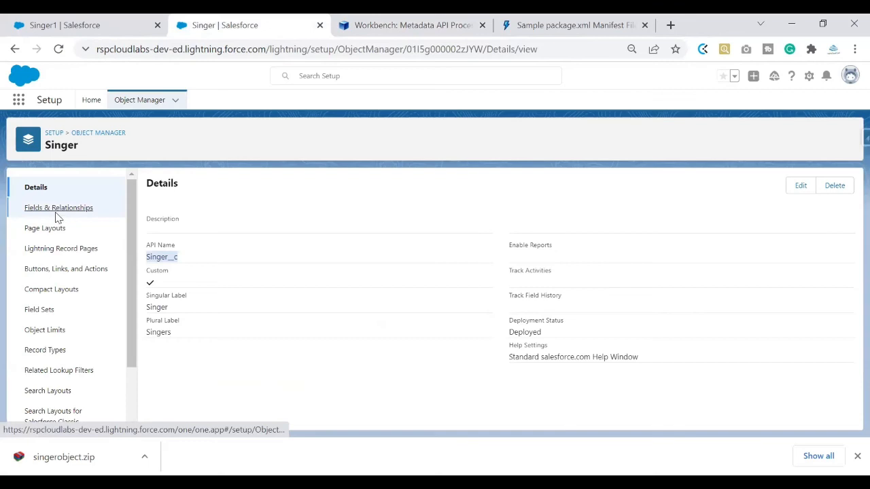
pyautogui.click(56, 208)
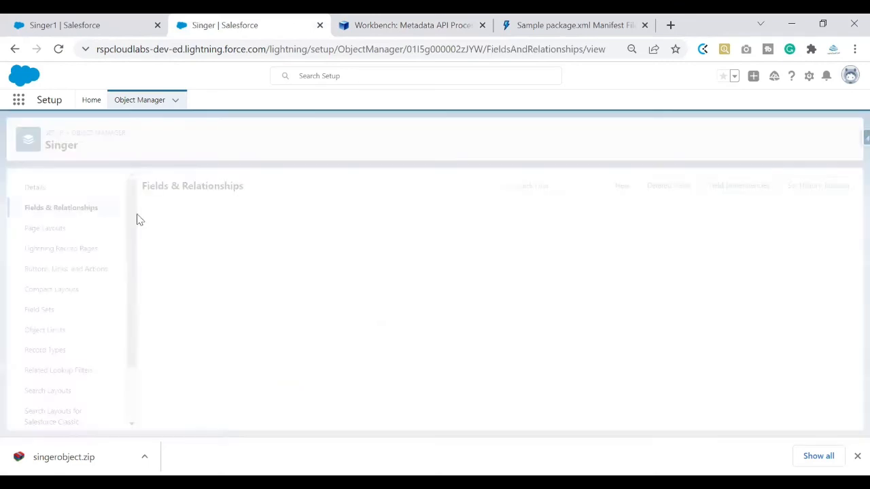